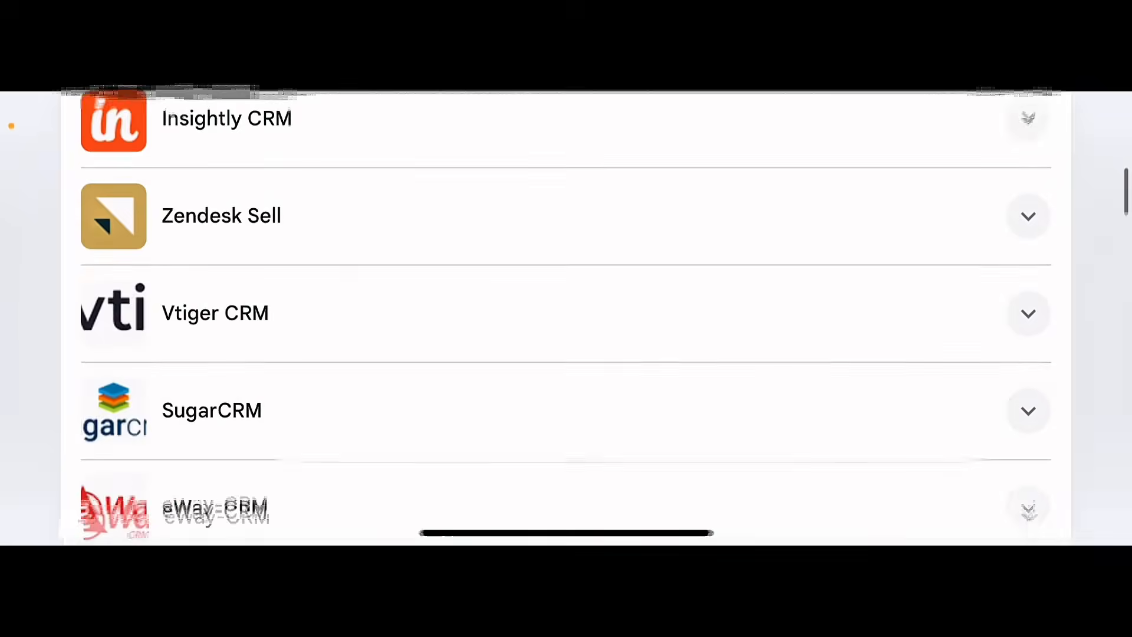
pyautogui.scroll(-15, 567, 319)
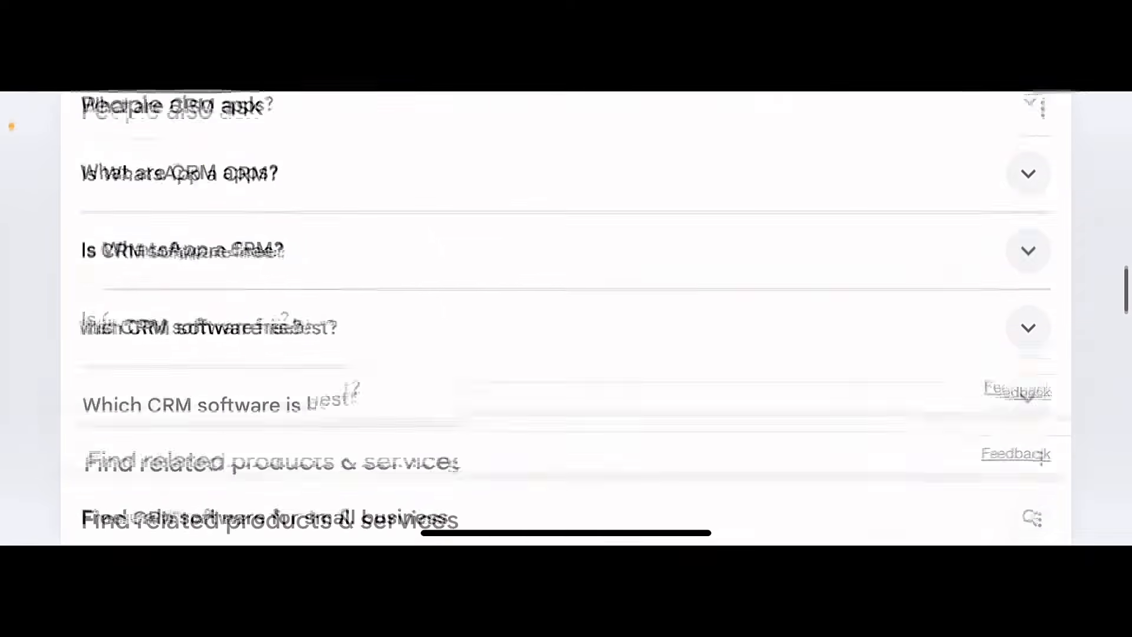
# Browse the 'People also search for' carousel of CRM companies such as HubSpot, Zoho and Salesforce
pyautogui.scroll(2, 566, 318)
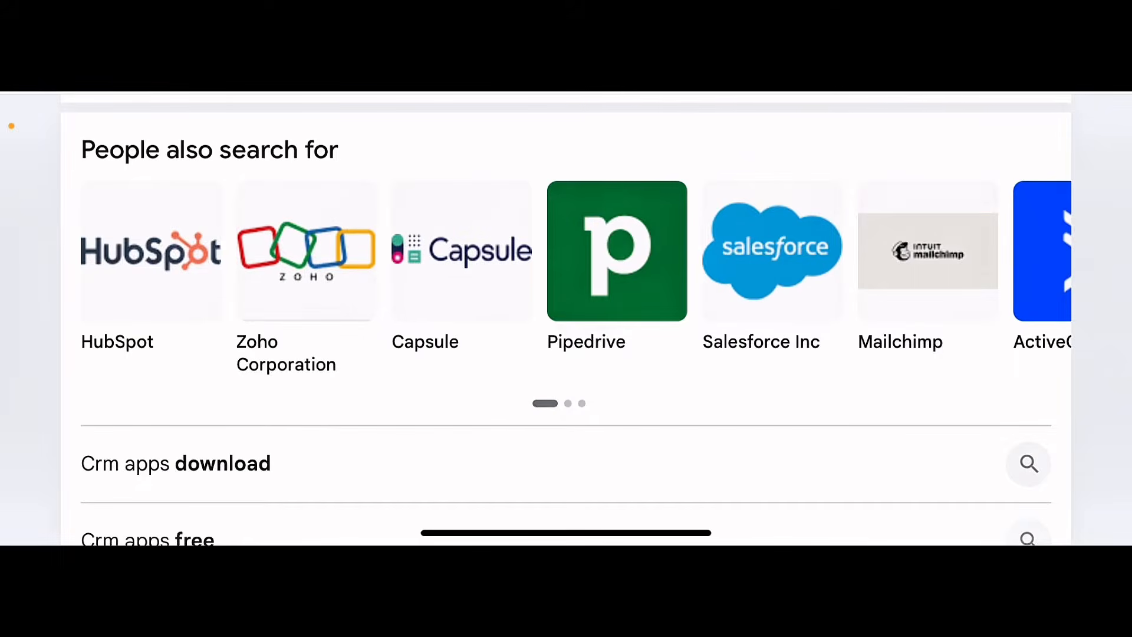
pyautogui.hscroll(3, 566, 254)
pyautogui.hscroll(2, 566, 254)
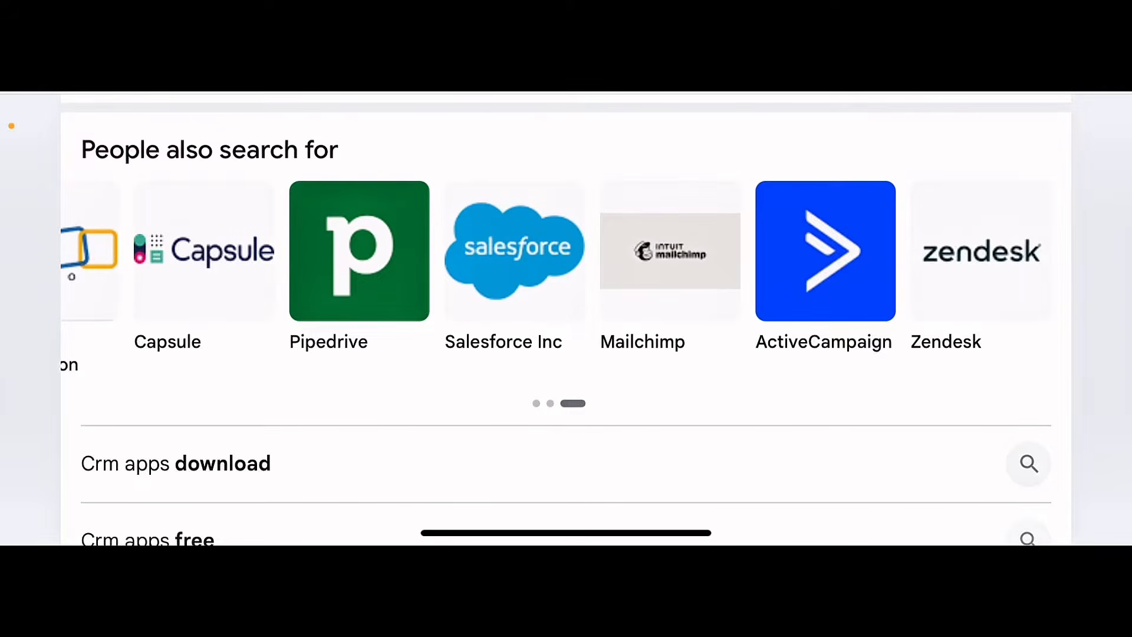
pyautogui.hscroll(-5, 566, 253)
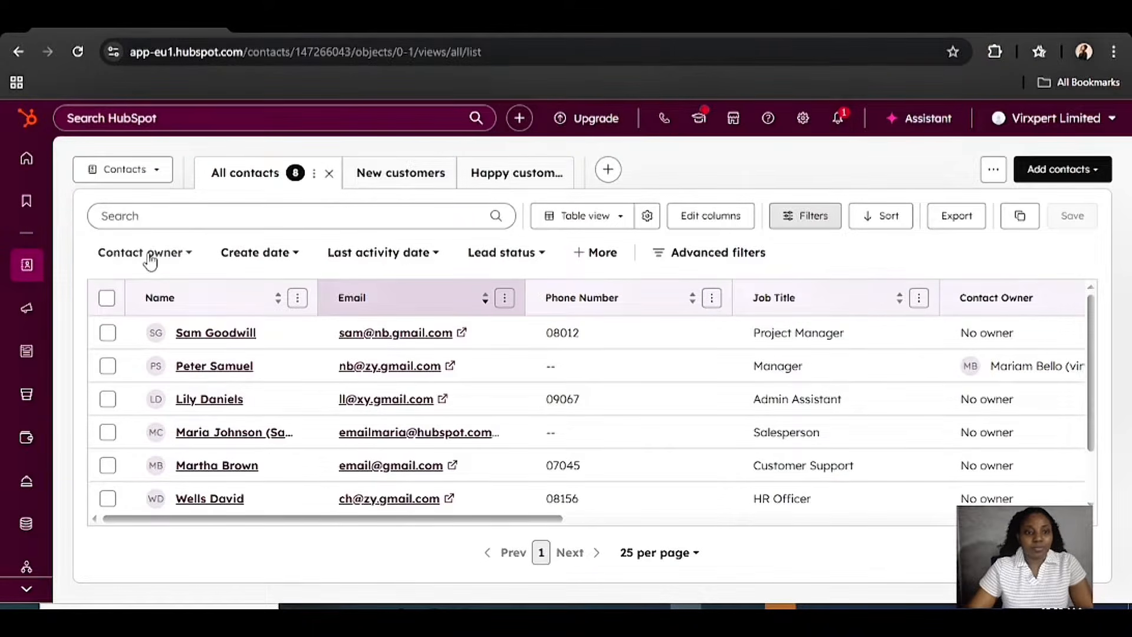
pyautogui.click(180, 254)
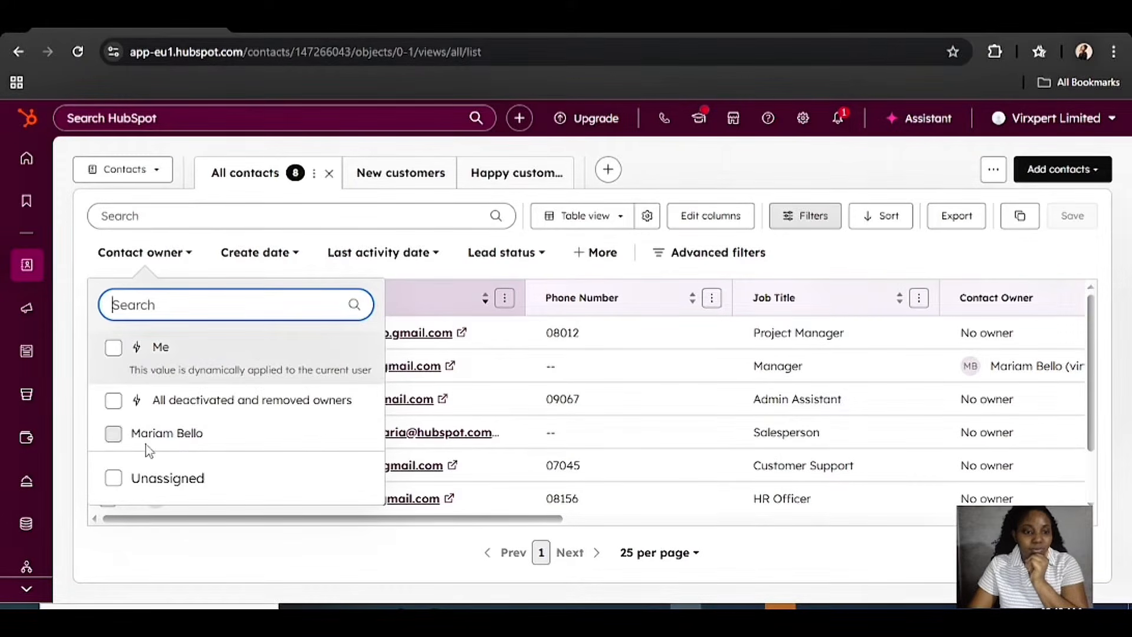
pyautogui.click(413, 255)
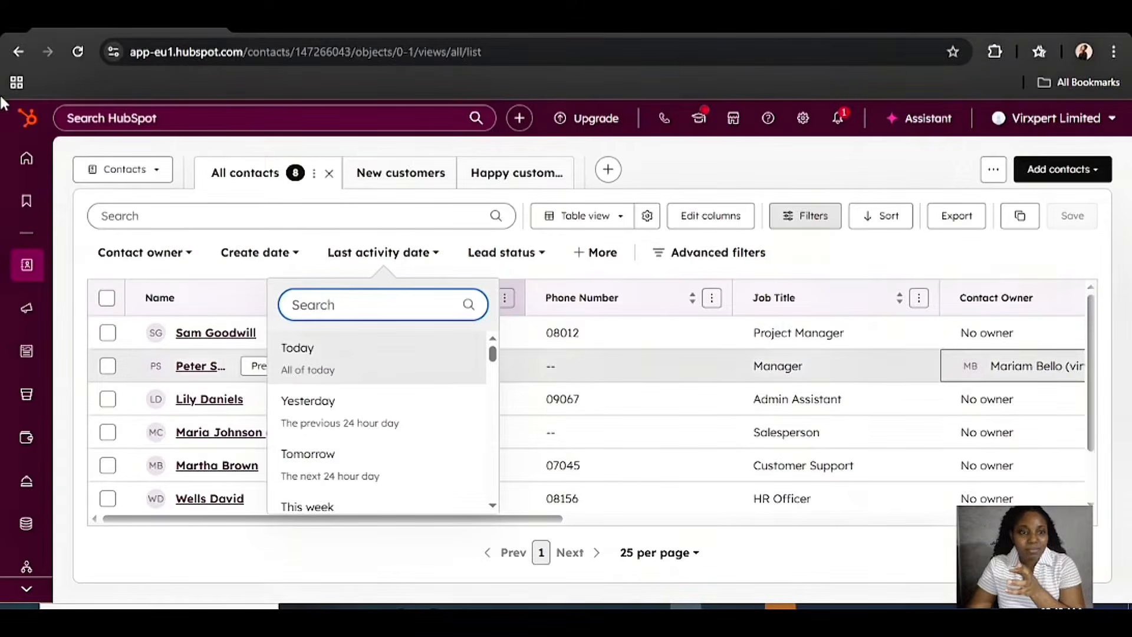
pyautogui.click(197, 258)
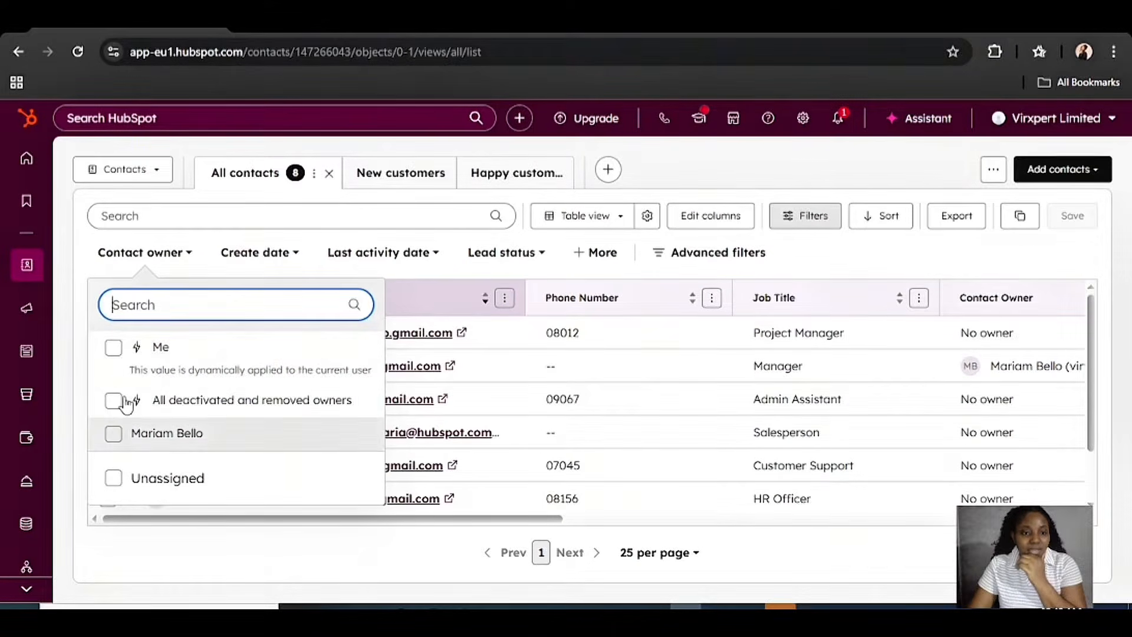
pyautogui.click(167, 433)
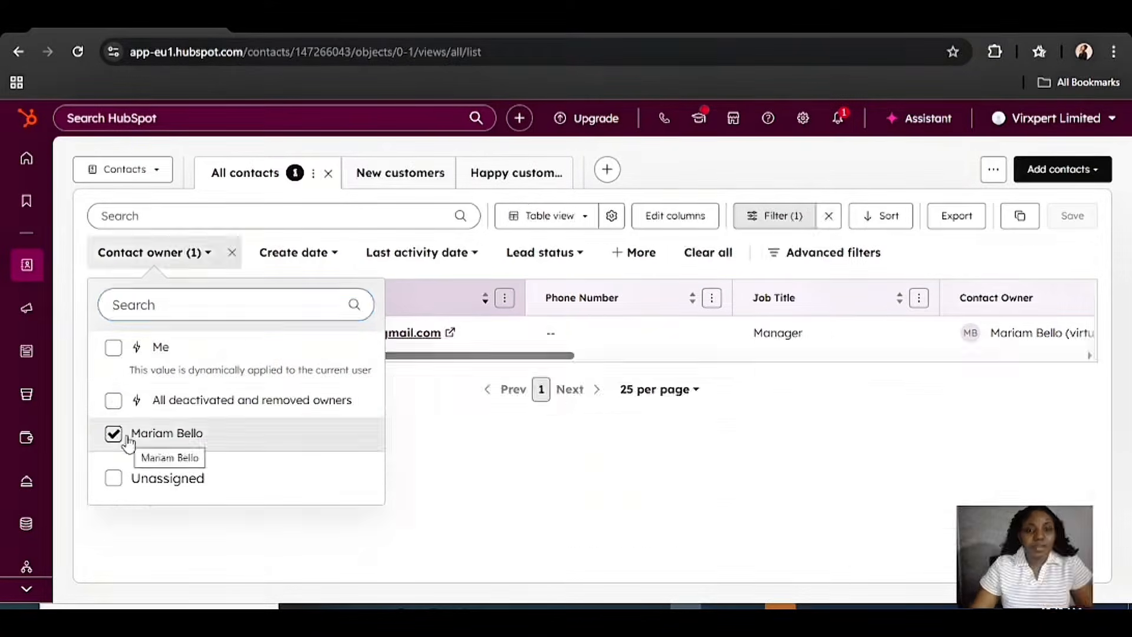
pyautogui.click(438, 436)
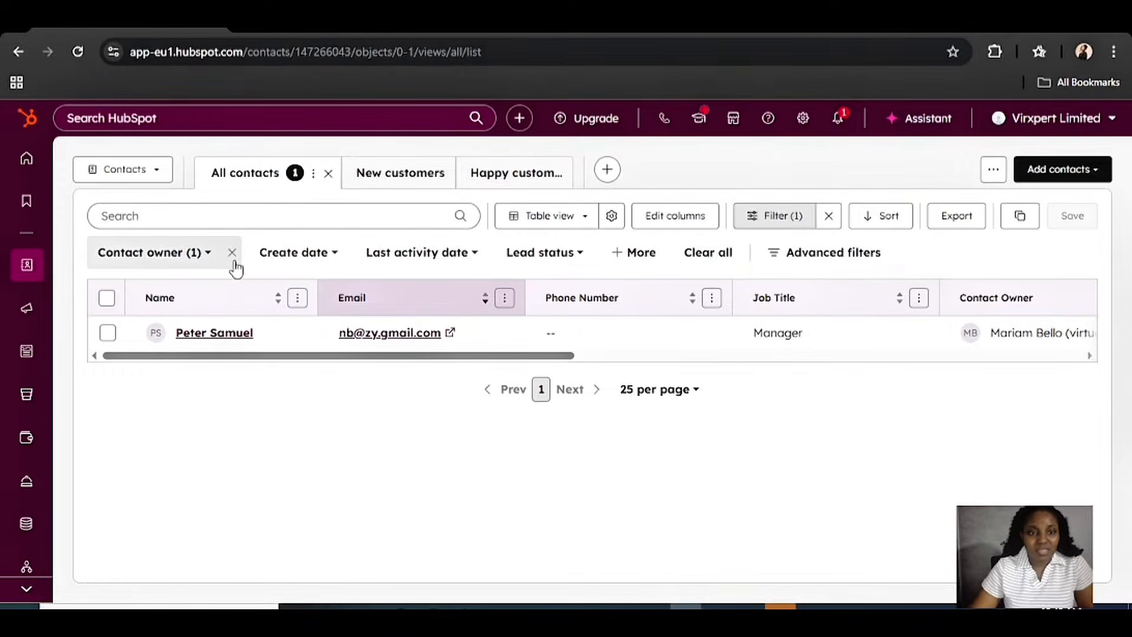
pyautogui.click(332, 260)
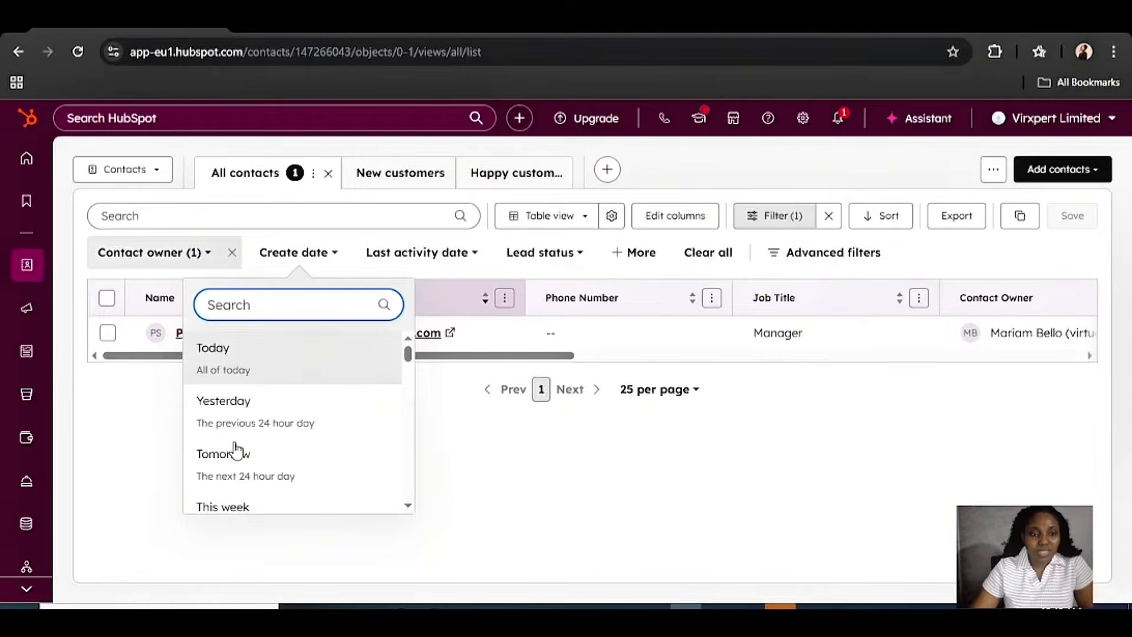
pyautogui.scroll(-1, 233, 501)
pyautogui.scroll(1, 275, 398)
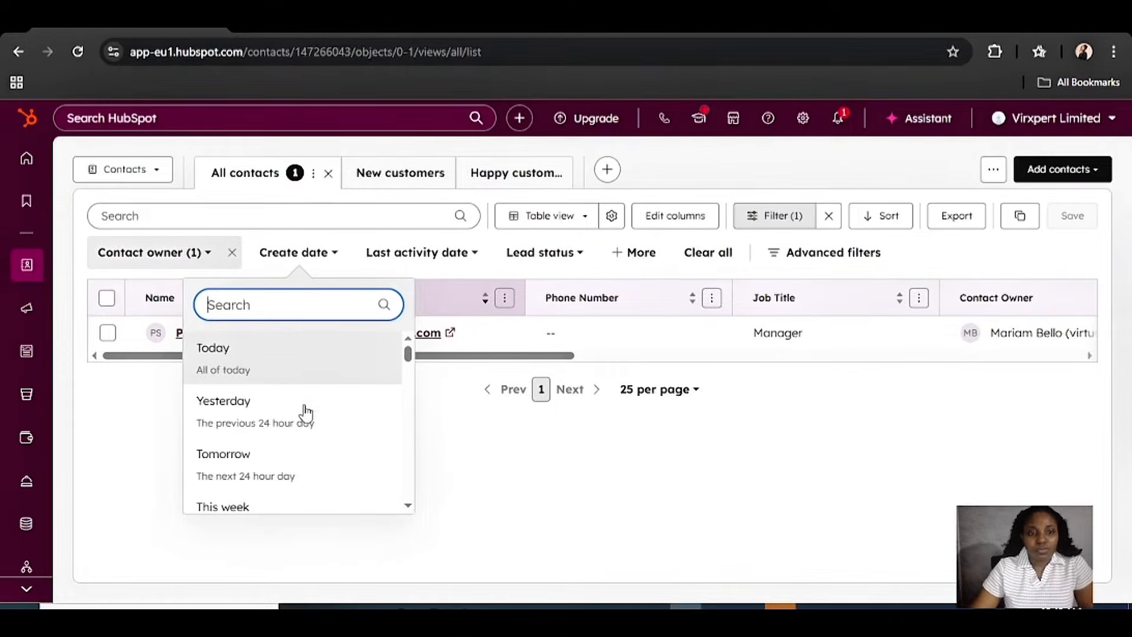
pyautogui.click(469, 475)
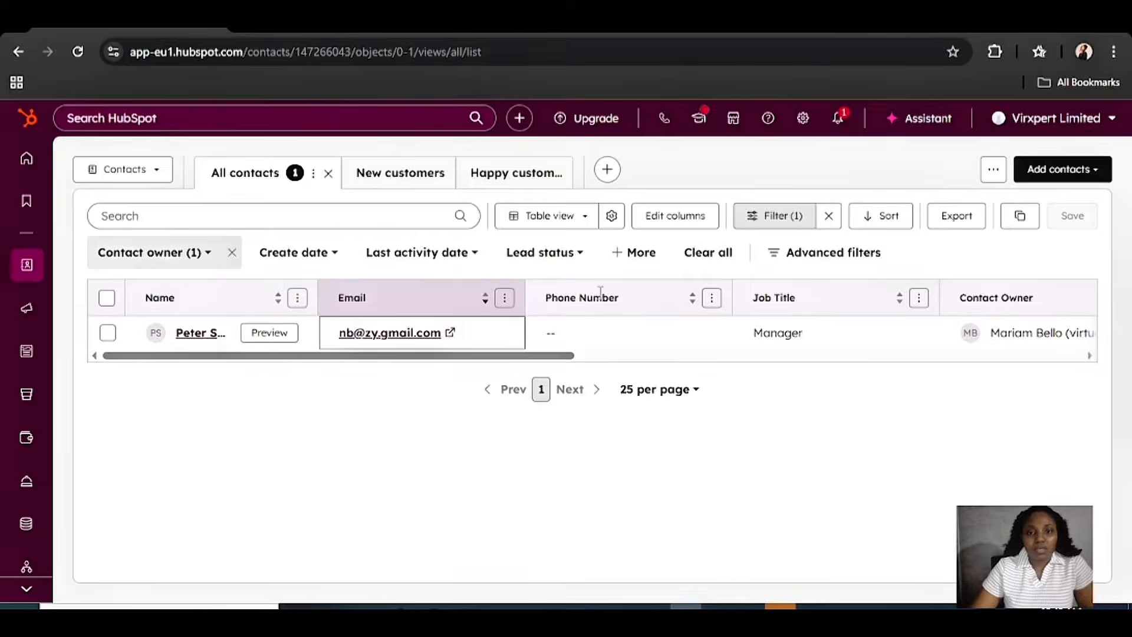
pyautogui.click(230, 255)
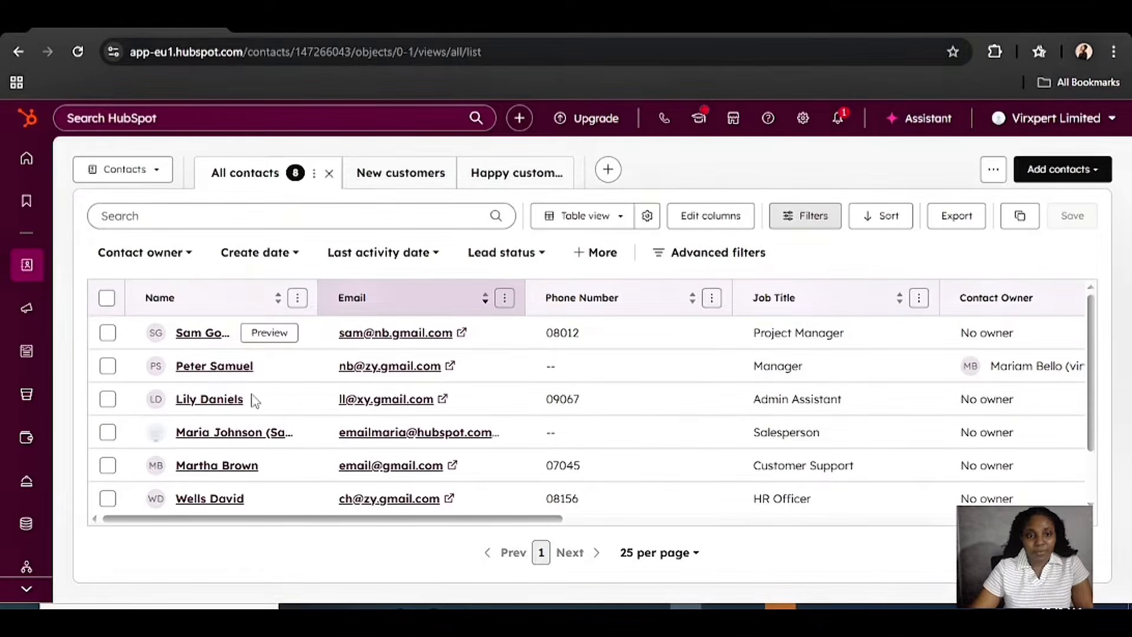
# Freeze the contacts table's Name column and widen it so full contact names are visible
pyautogui.click(298, 298)
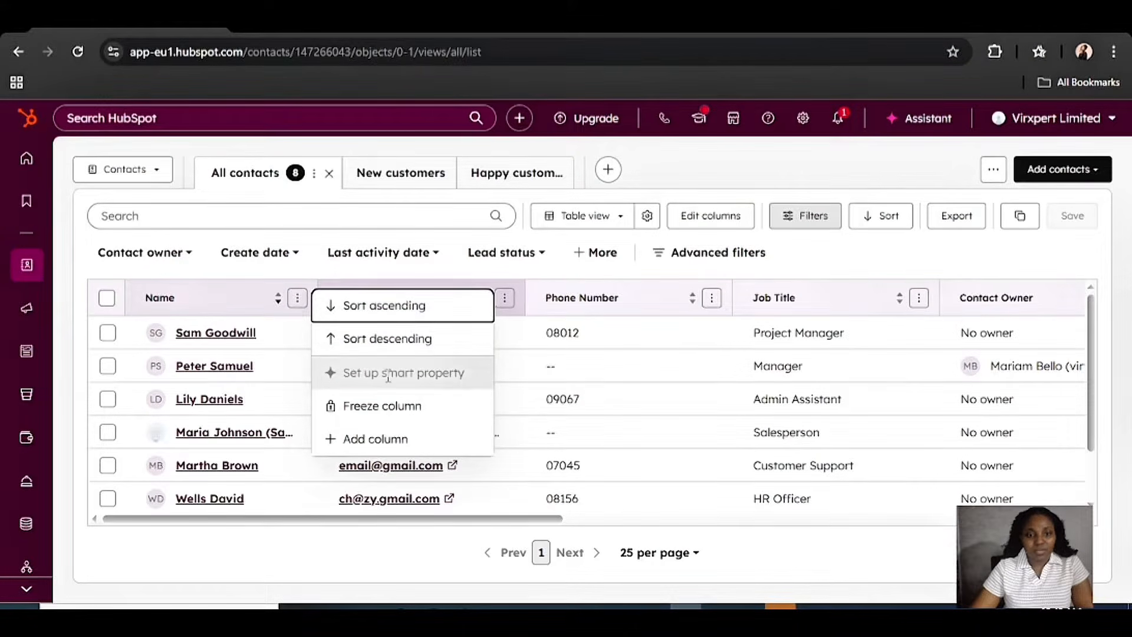
pyautogui.click(285, 278)
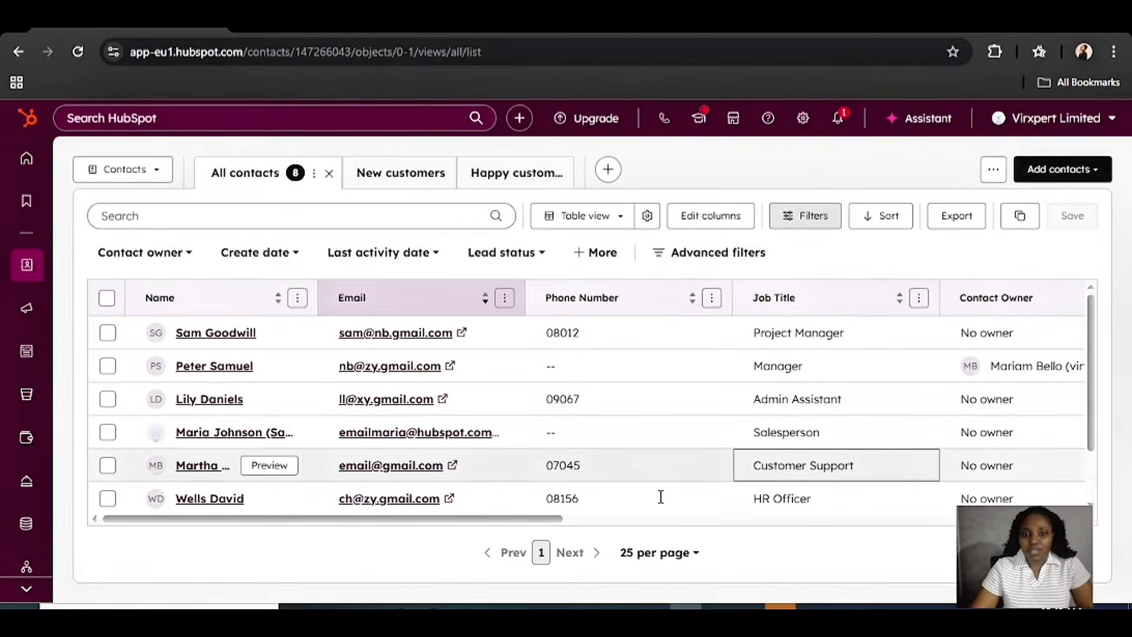
pyautogui.moveTo(549, 524); pyautogui.dragTo(4, 508)
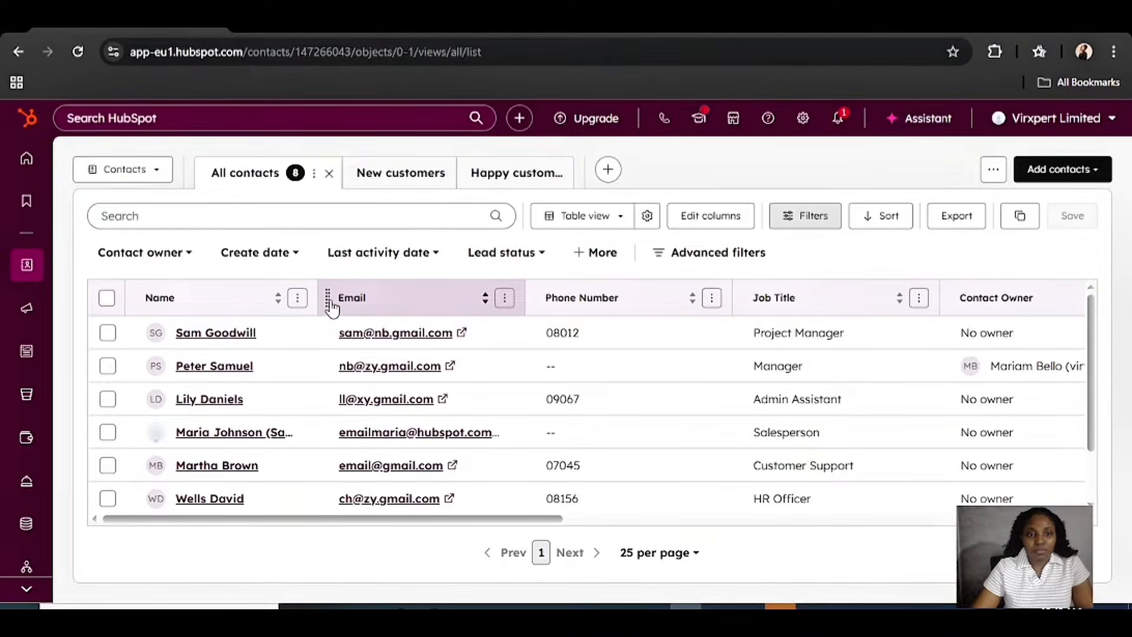
pyautogui.click(297, 298)
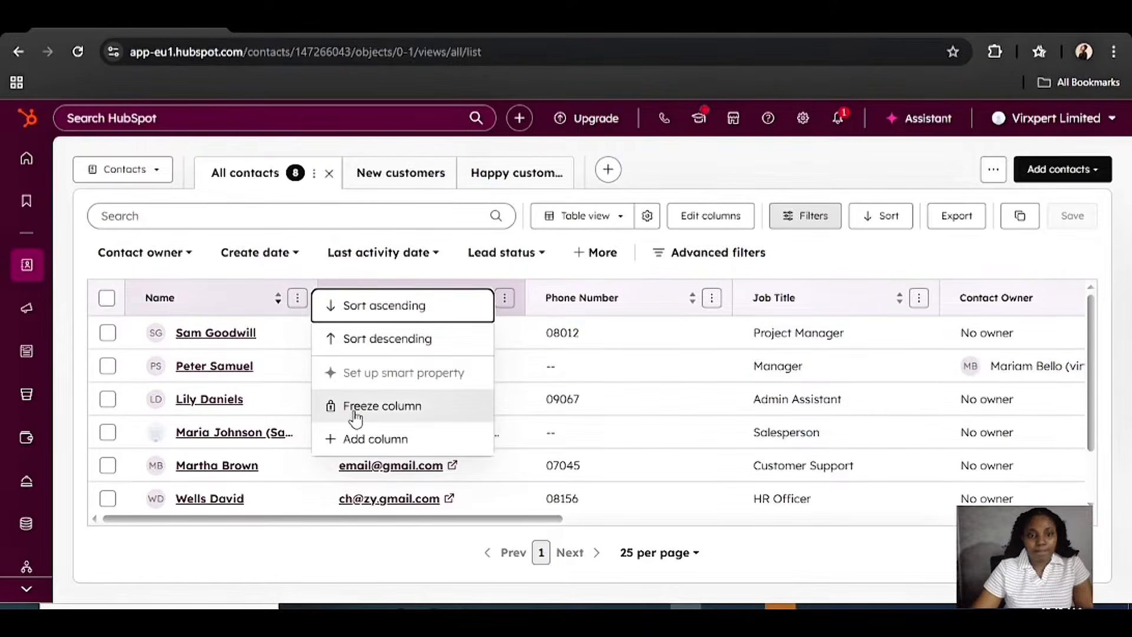
pyautogui.click(355, 413)
pyautogui.moveTo(316, 299); pyautogui.dragTo(162, 316)
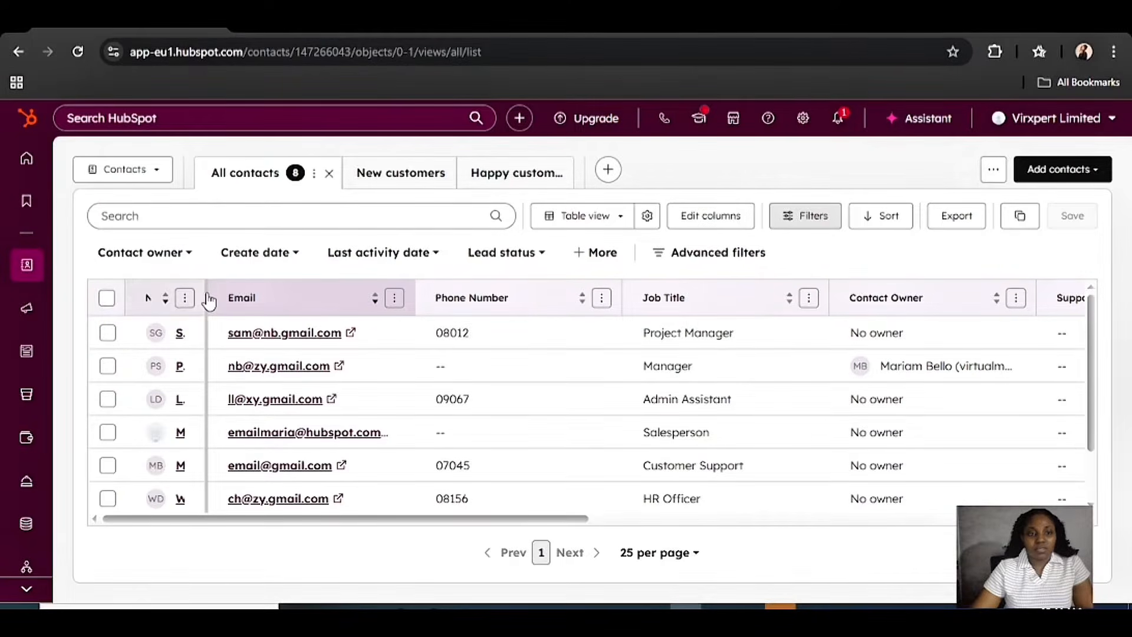
pyautogui.moveTo(203, 295); pyautogui.dragTo(346, 298)
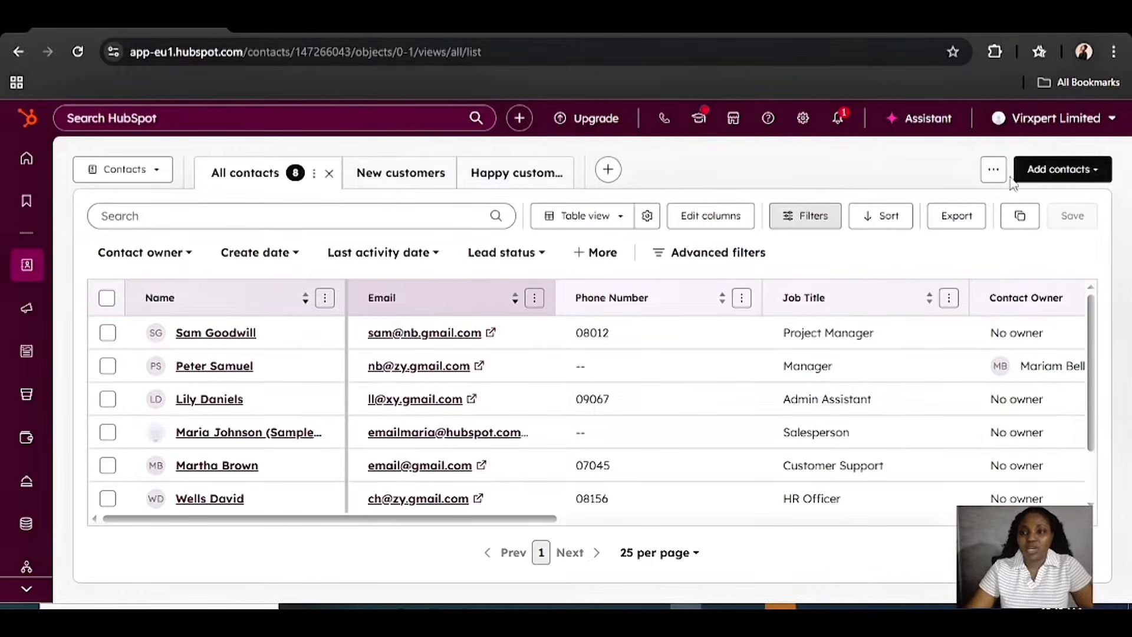
# Start creating a single new contact from the Add contacts menu
pyautogui.click(1047, 180)
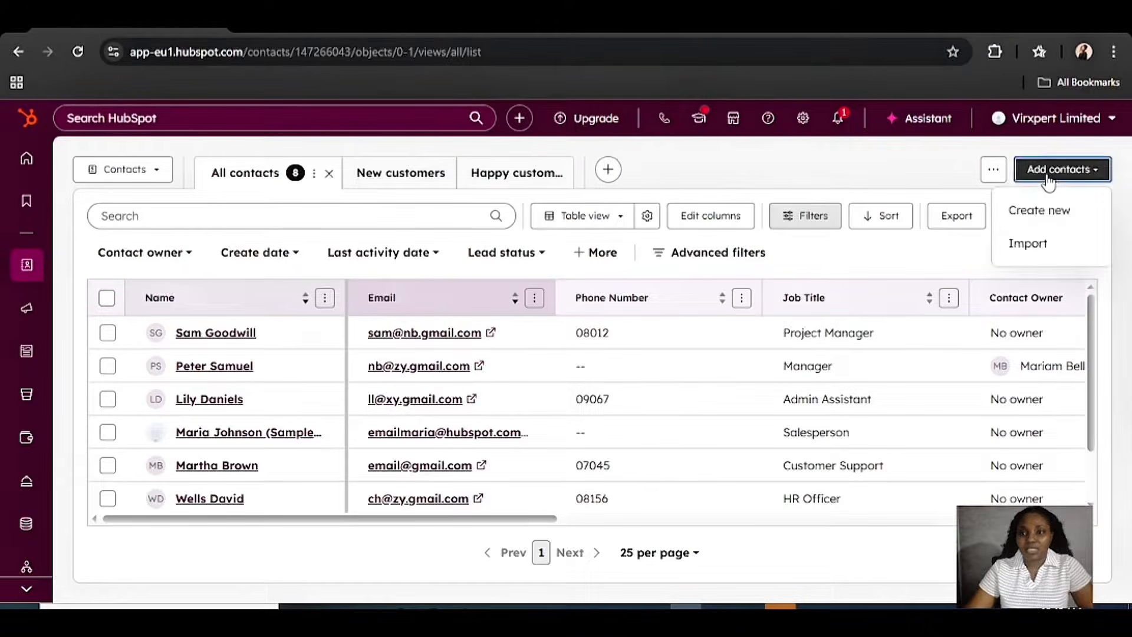
pyautogui.click(1038, 211)
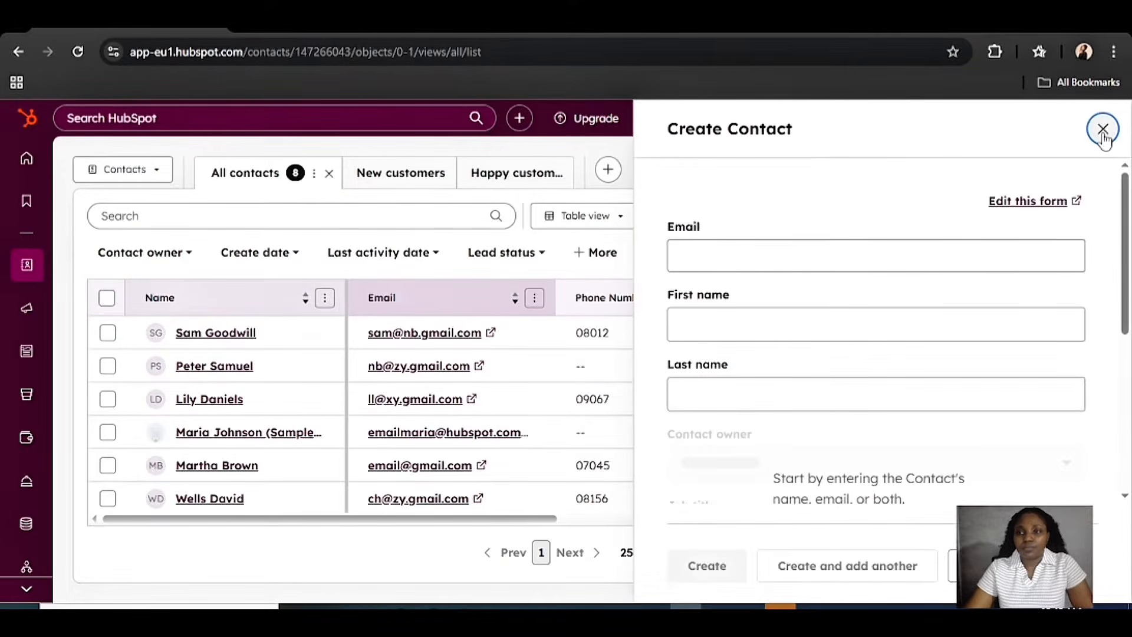
pyautogui.click(1104, 131)
pyautogui.click(1060, 173)
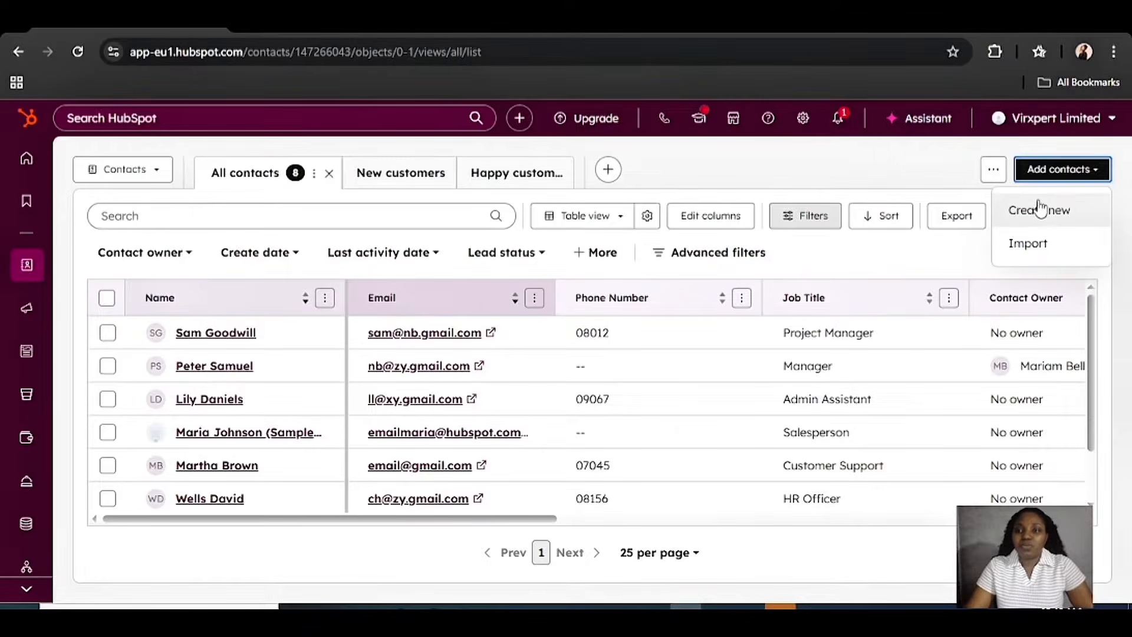
pyautogui.click(1042, 214)
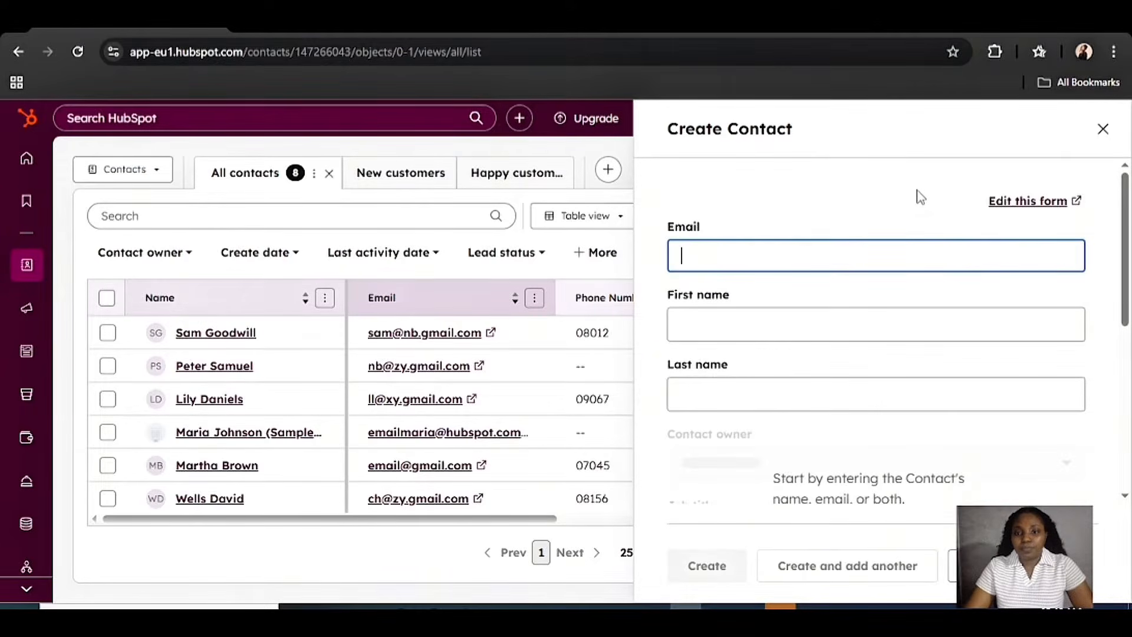
# Enter the contact's email, first name and last name, and job title CFO
pyautogui.click(706, 256)
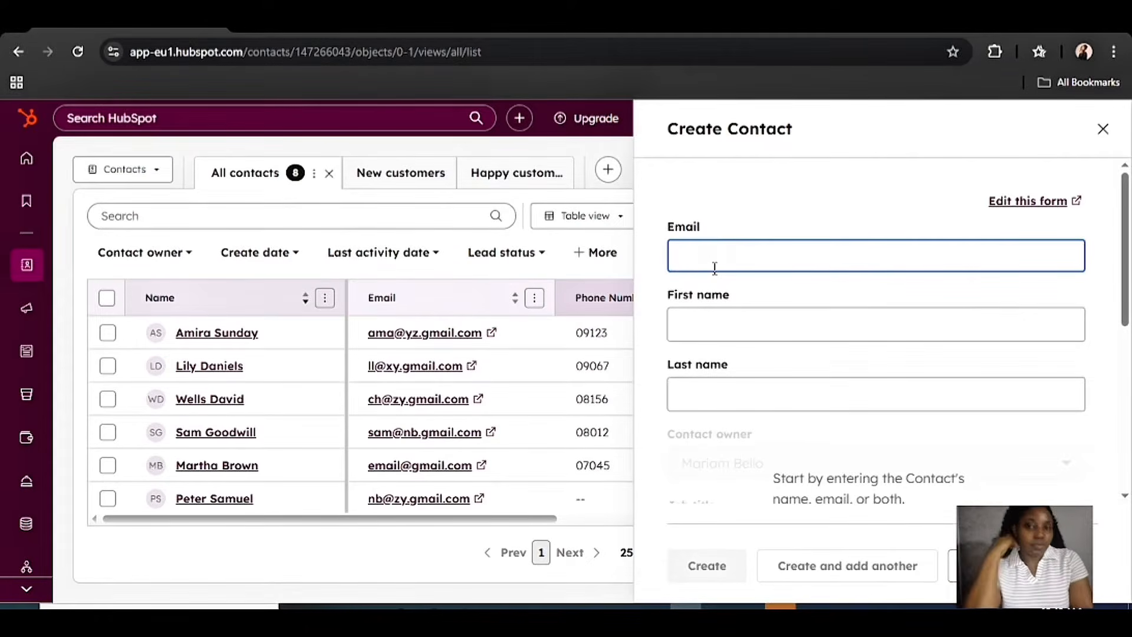
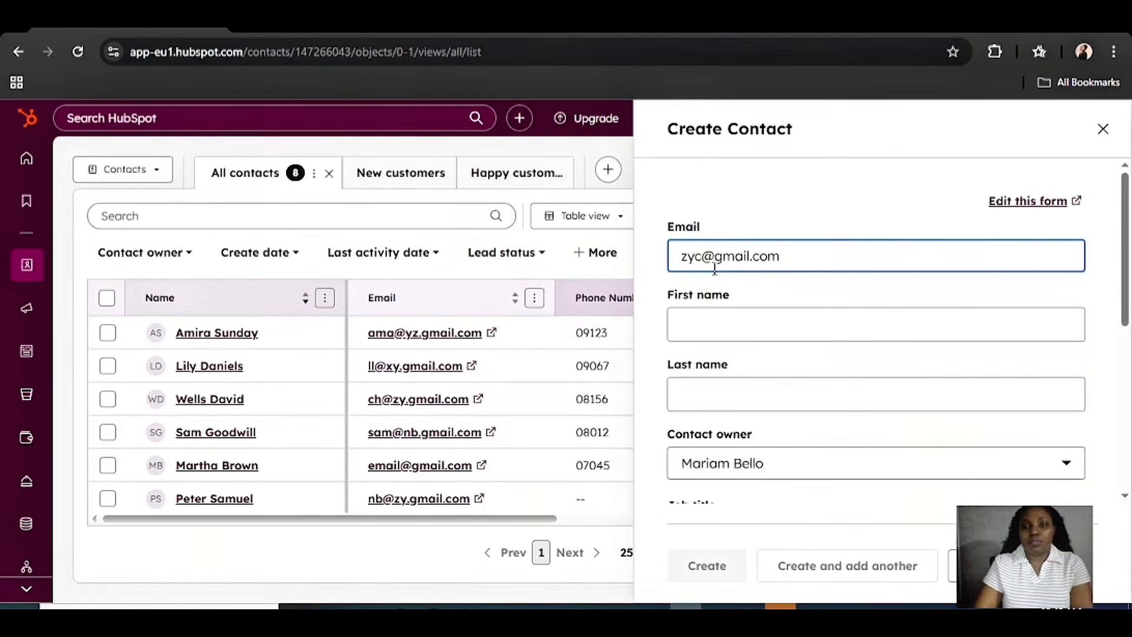
pyautogui.click(726, 321)
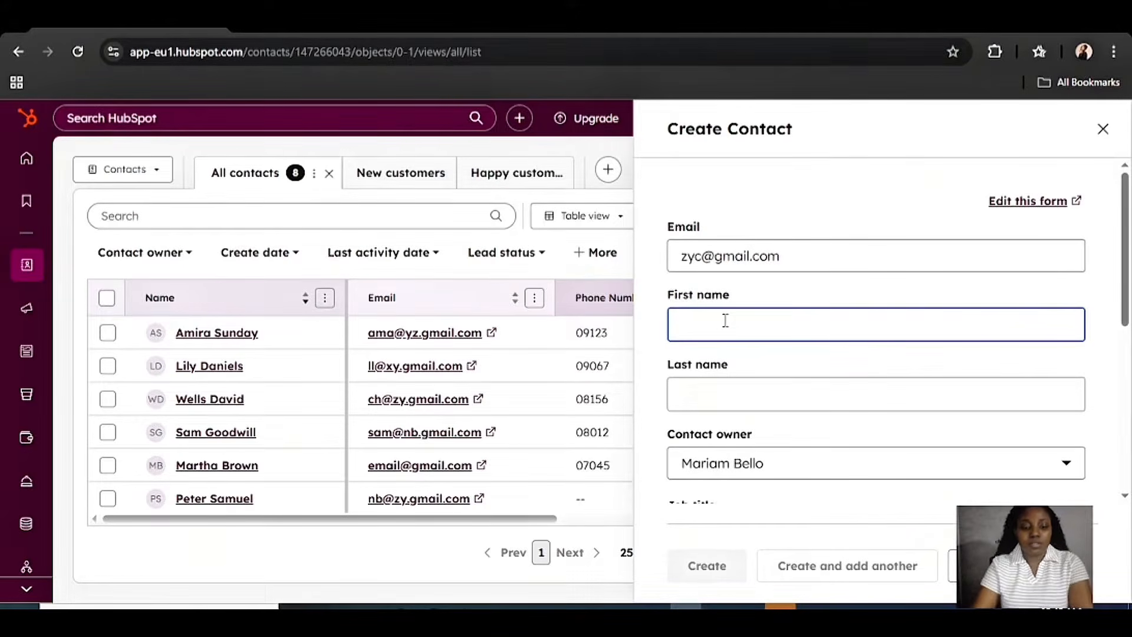
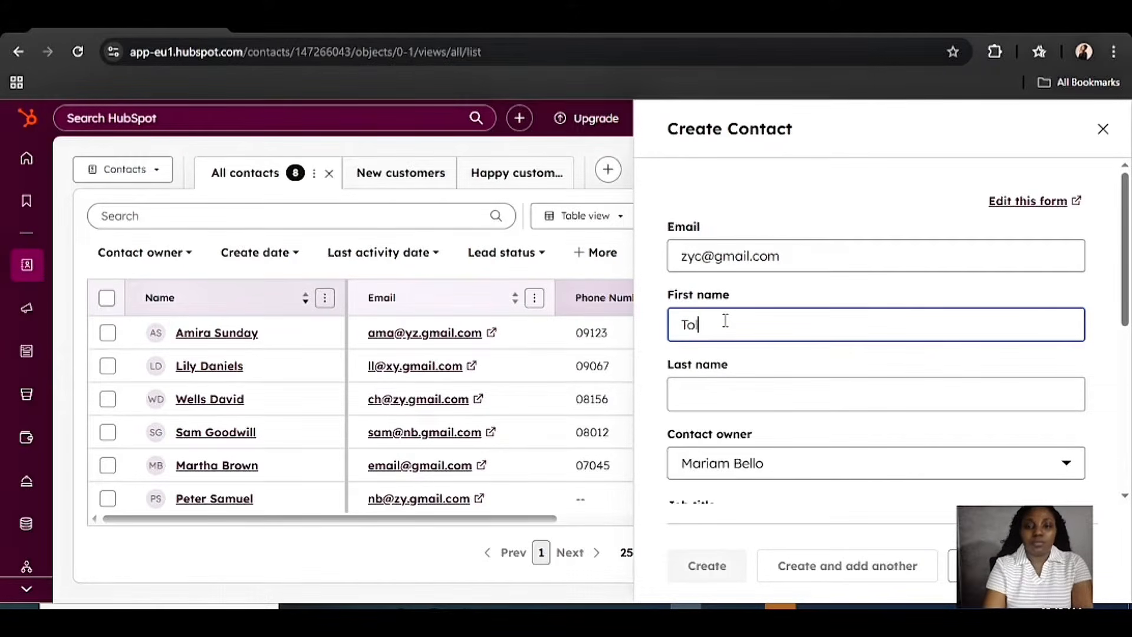
pyautogui.click(708, 400)
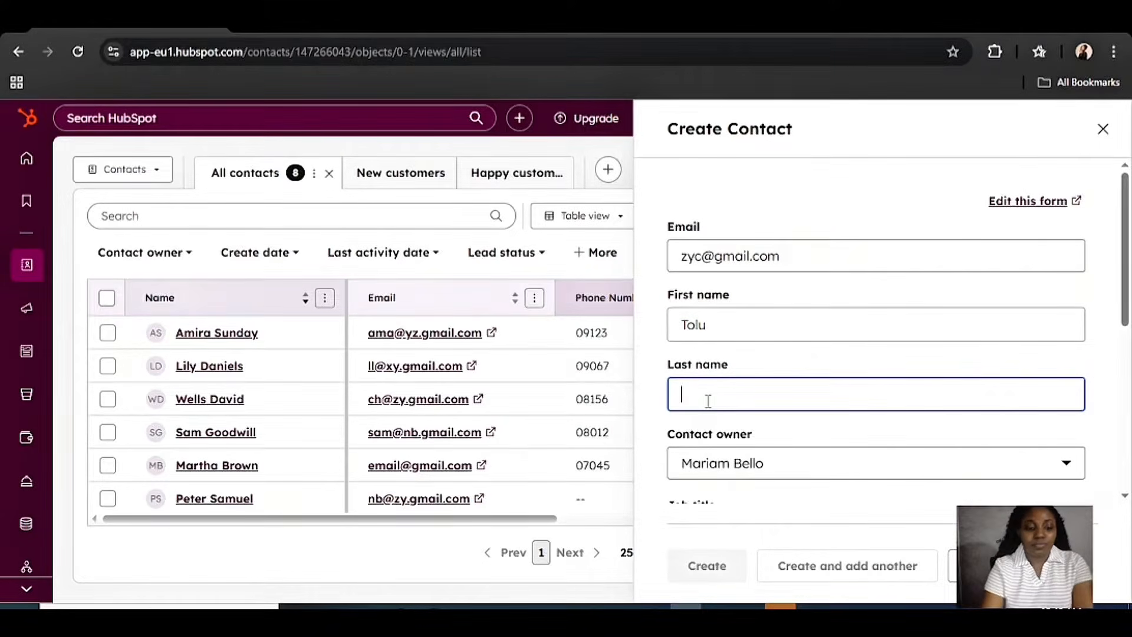
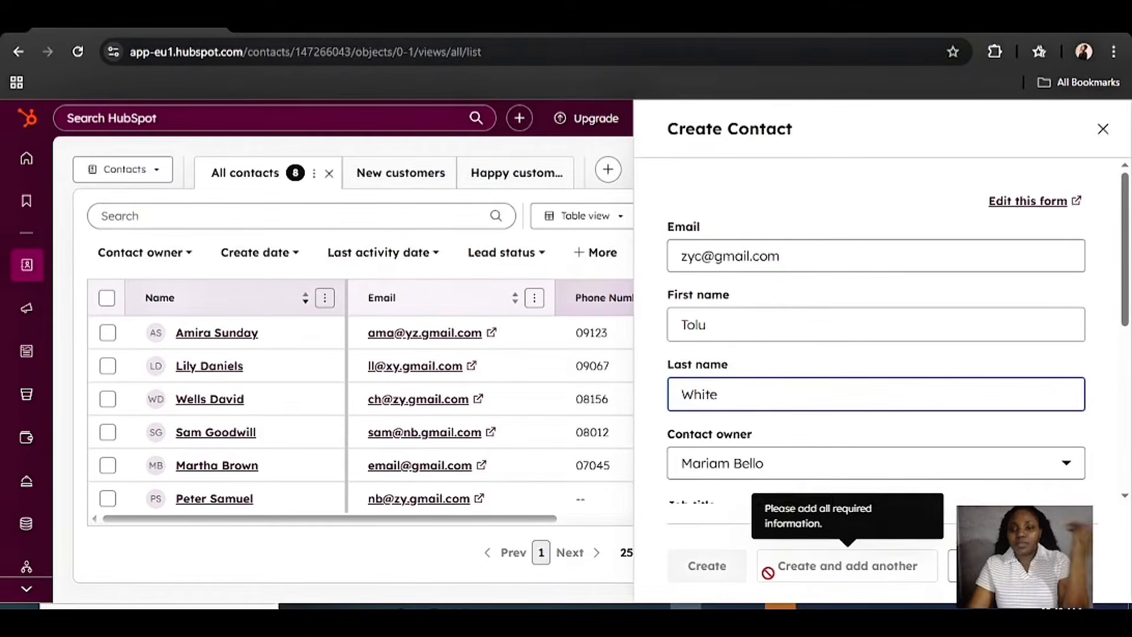
pyautogui.scroll(-5, 997, 283)
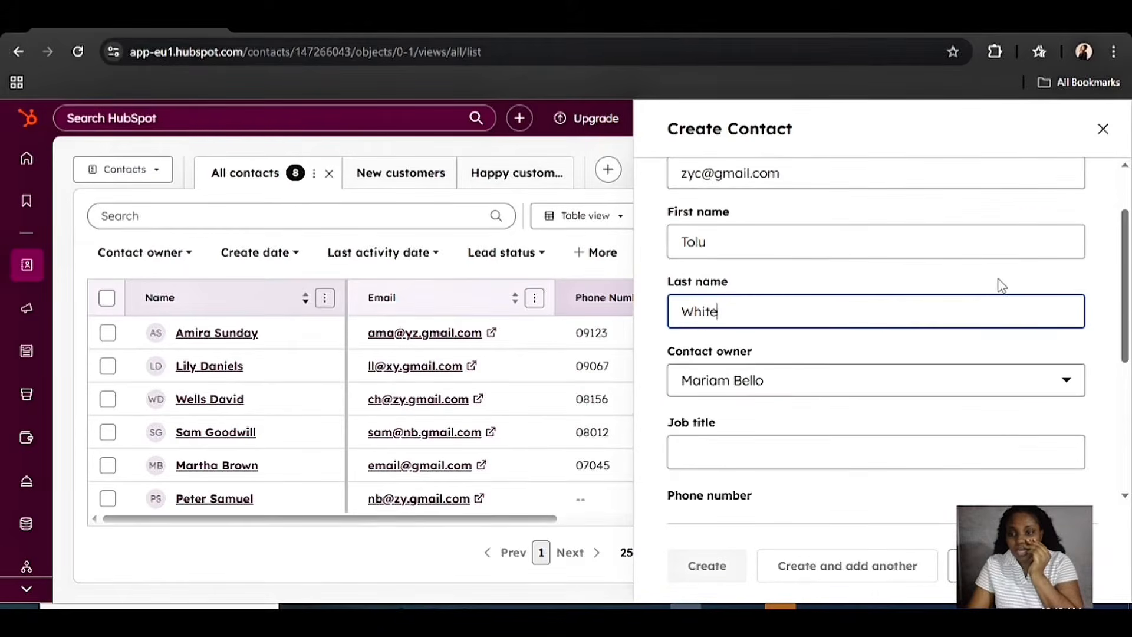
pyautogui.click(850, 289)
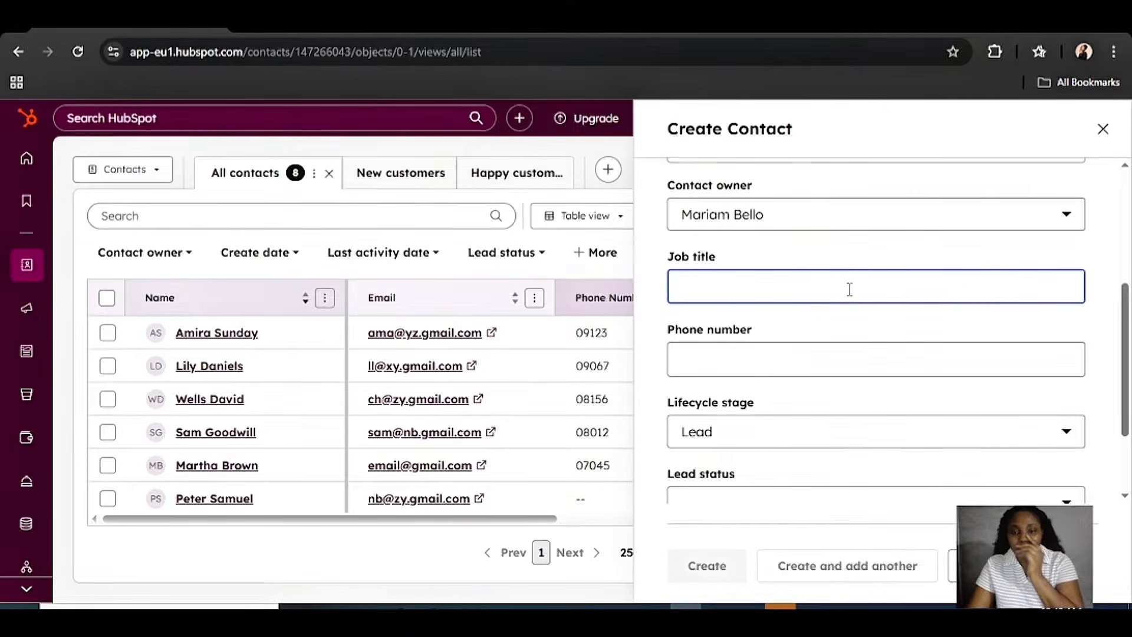
pyautogui.write('C')
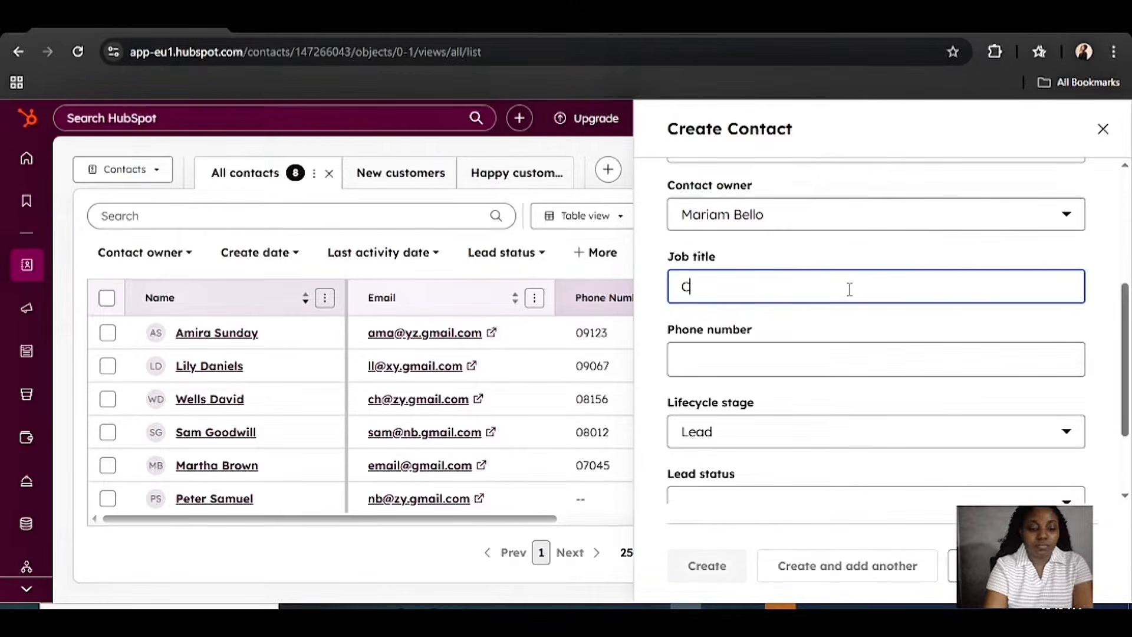
pyautogui.write('FO')
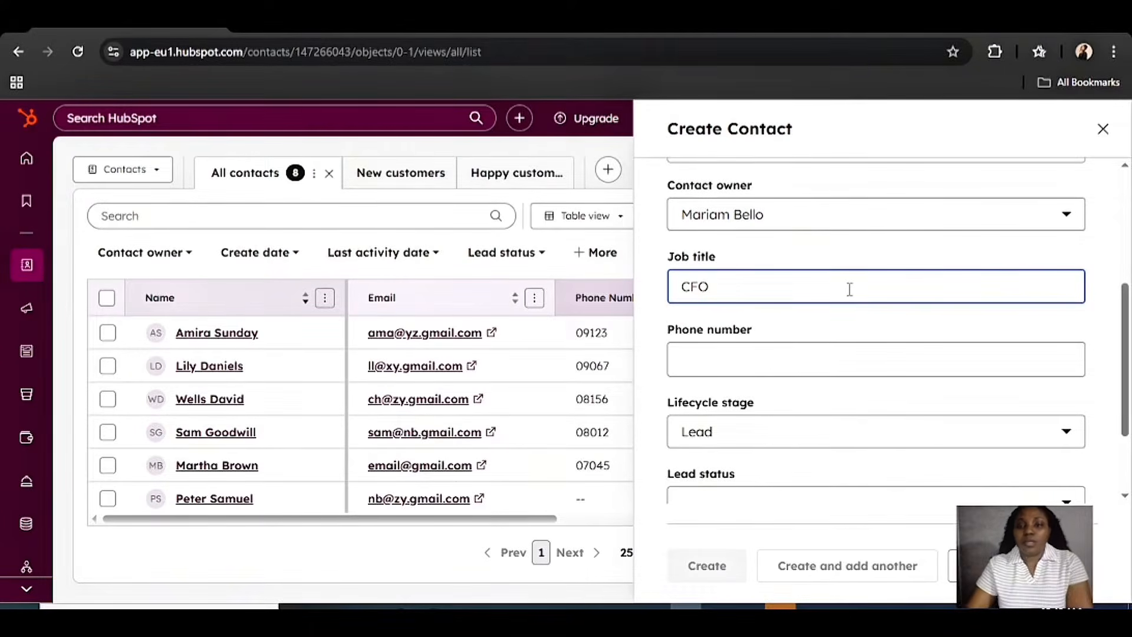
pyautogui.click(830, 367)
pyautogui.write('9')
pyautogui.click(730, 198)
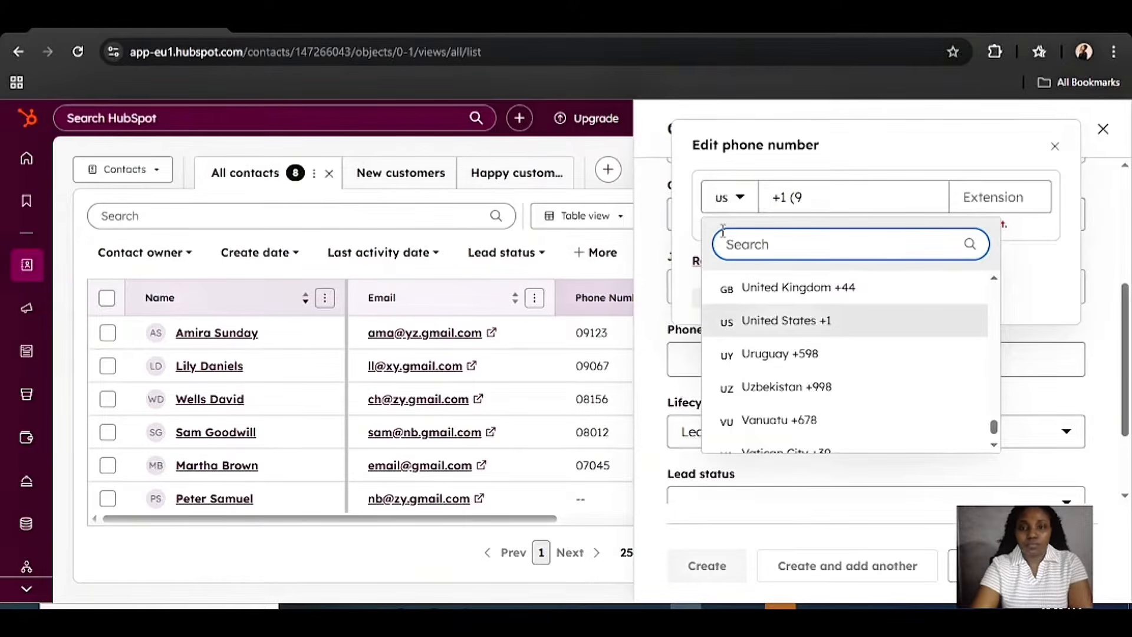
pyautogui.write('nig')
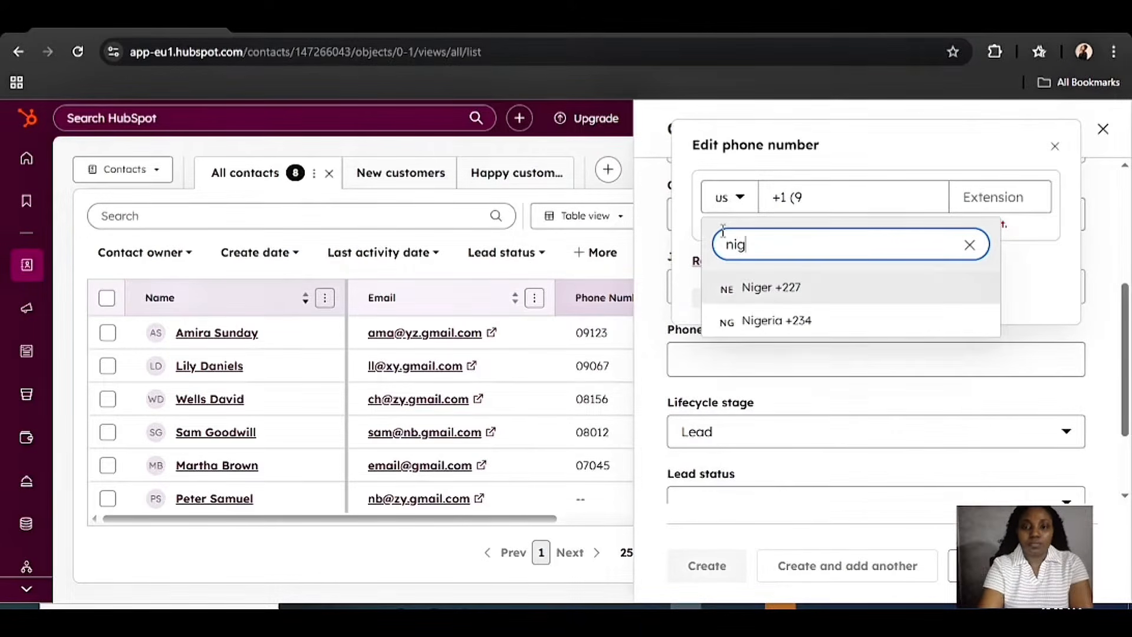
pyautogui.click(776, 323)
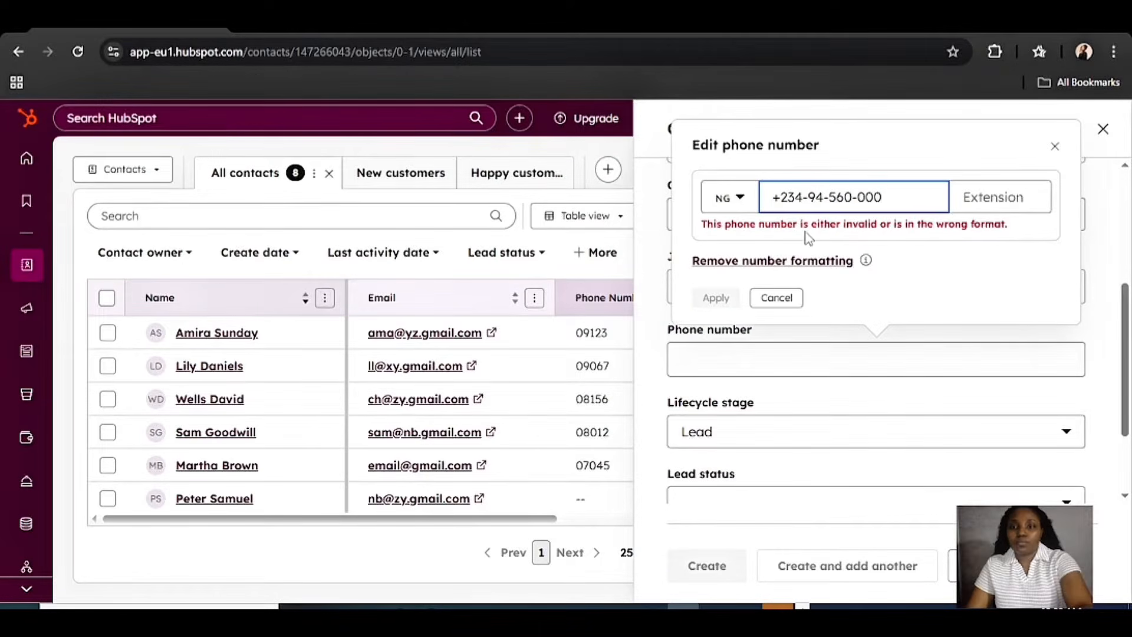
pyautogui.click(797, 265)
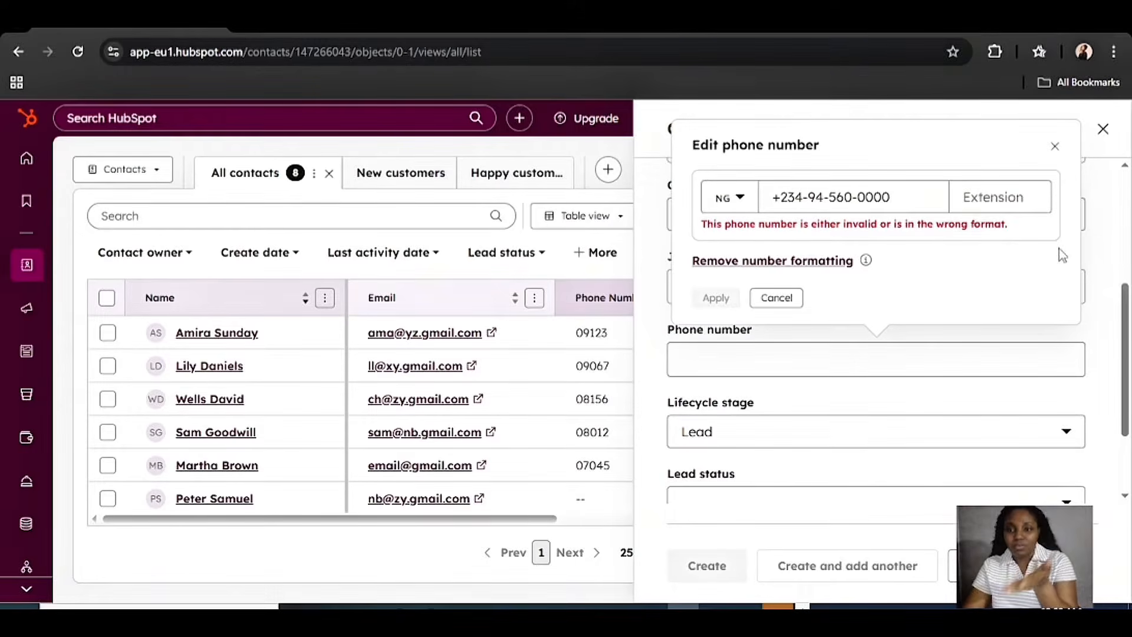
pyautogui.click(1055, 147)
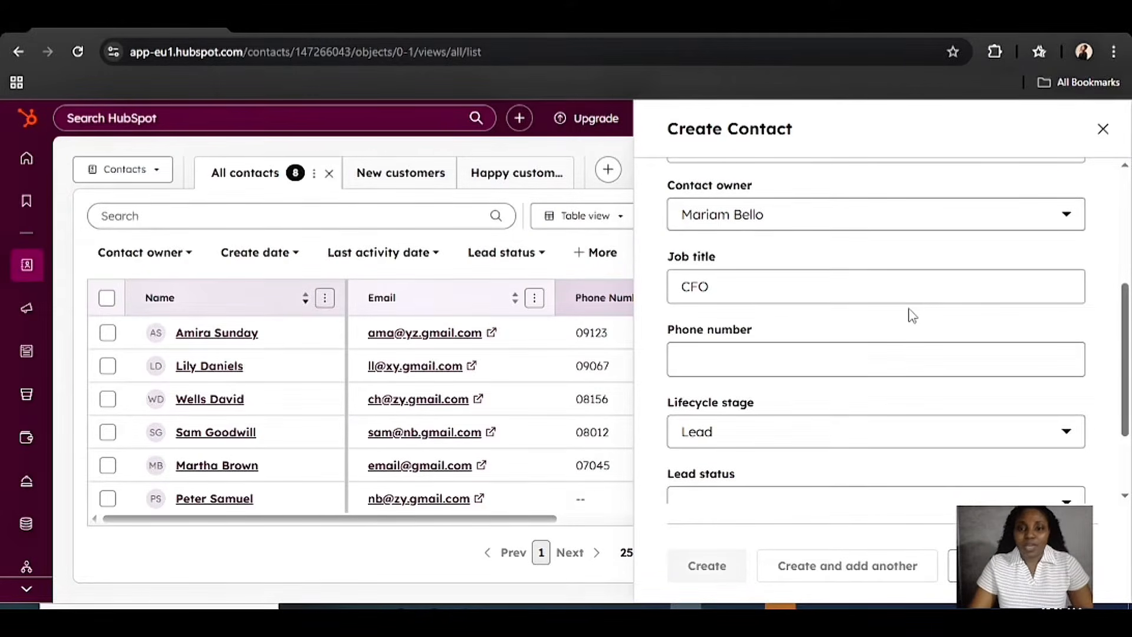
pyautogui.scroll(1, 1019, 272)
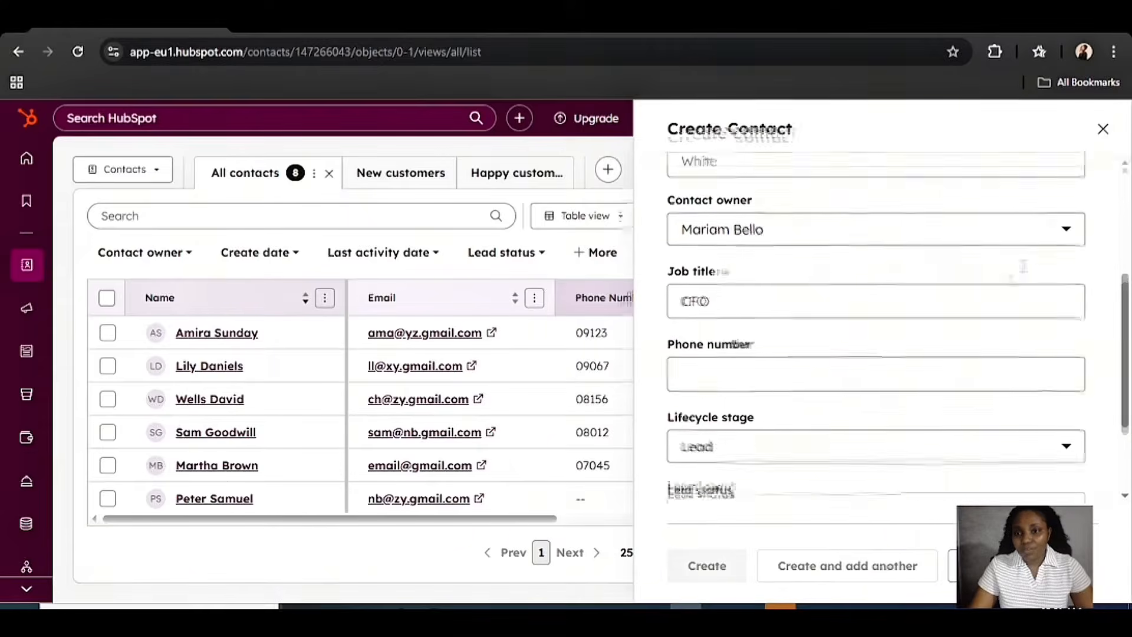
pyautogui.scroll(5, 1018, 272)
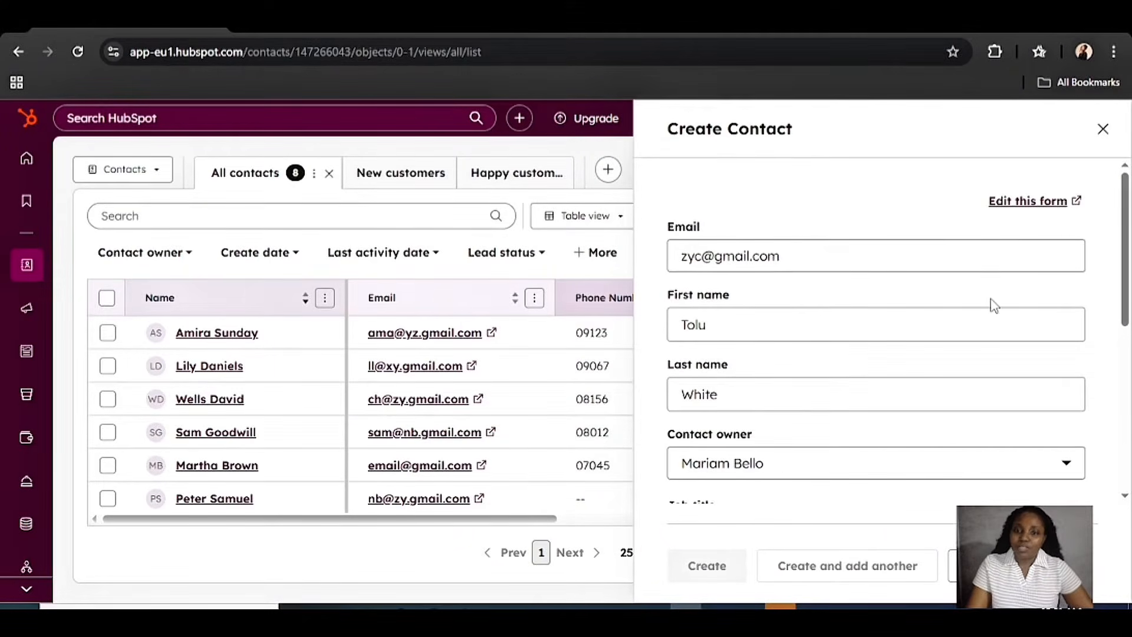
pyautogui.scroll(-3, 993, 312)
pyautogui.scroll(2, 978, 343)
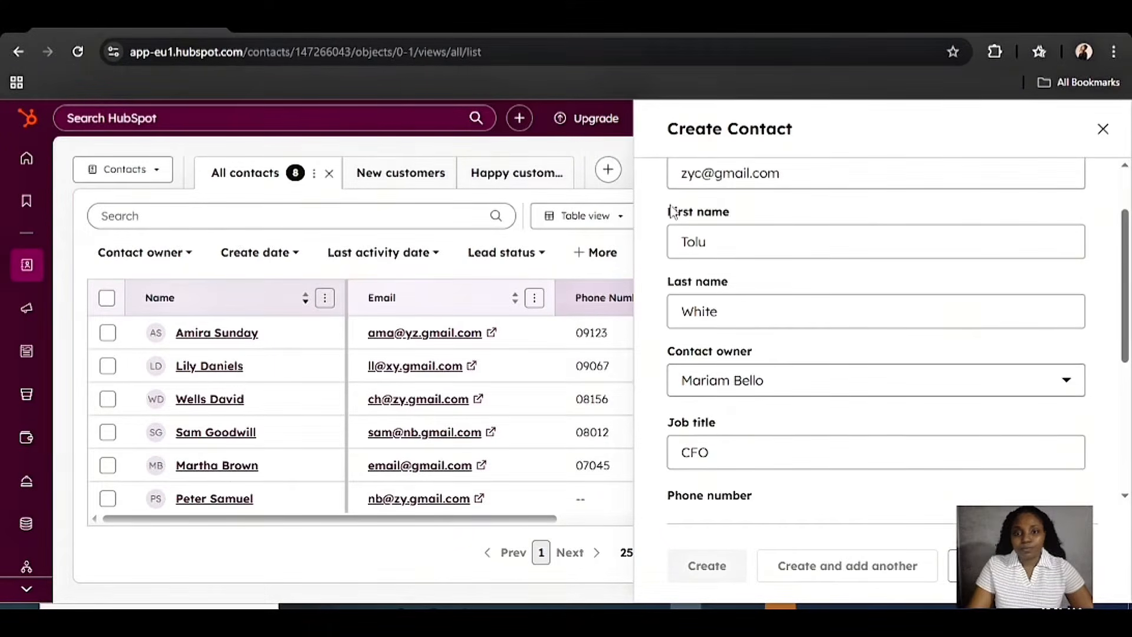
pyautogui.scroll(-3, 827, 425)
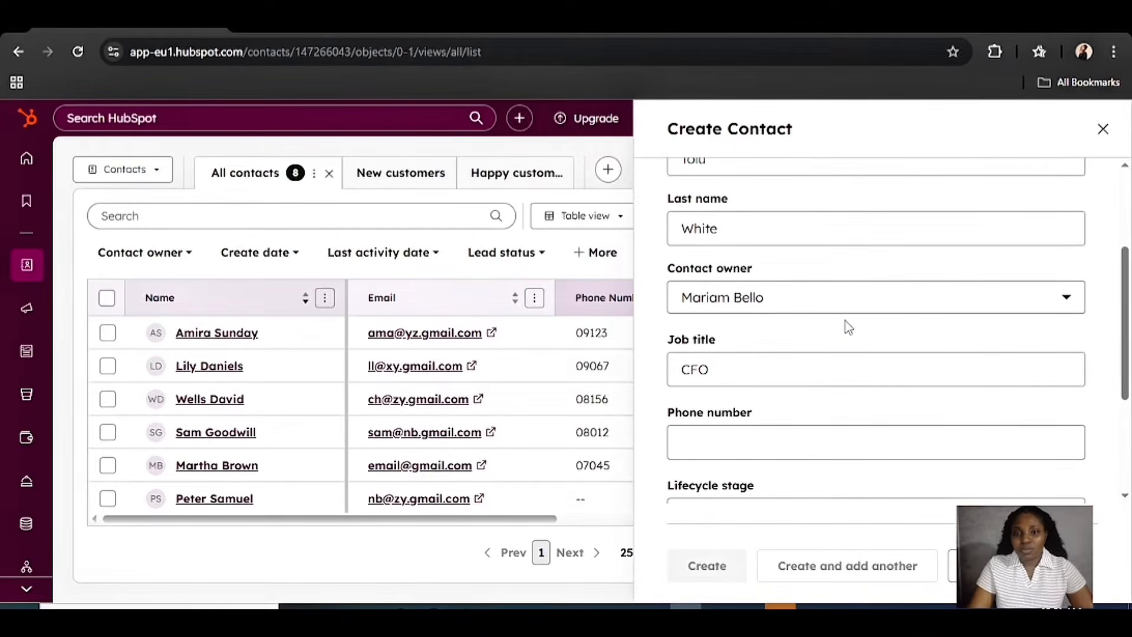
pyautogui.scroll(-6, 973, 348)
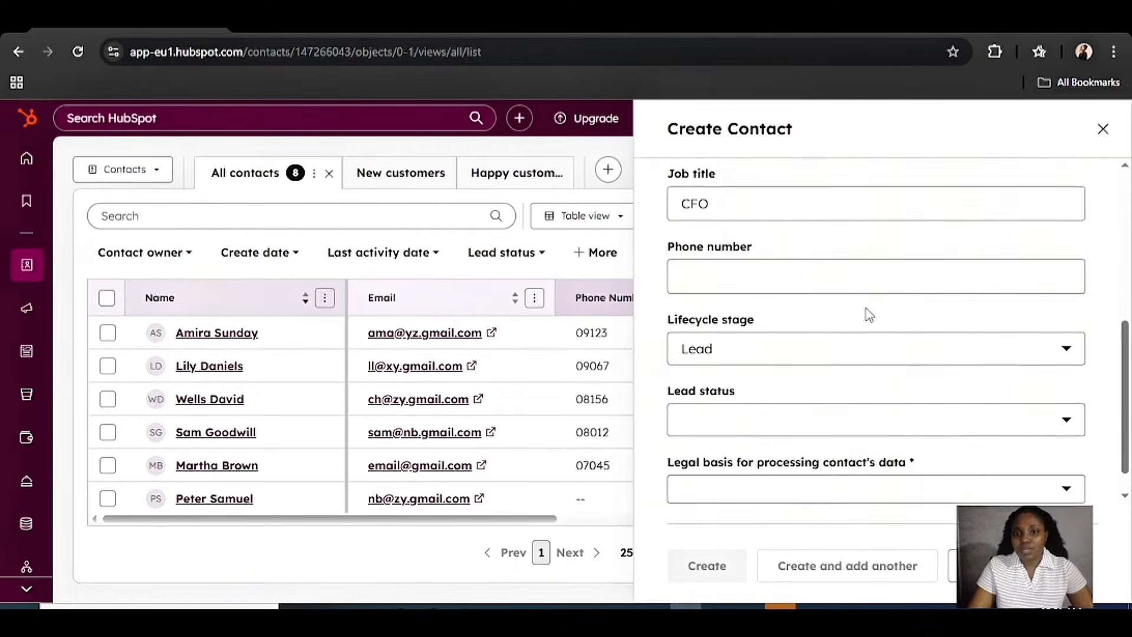
pyautogui.scroll(3, 711, 230)
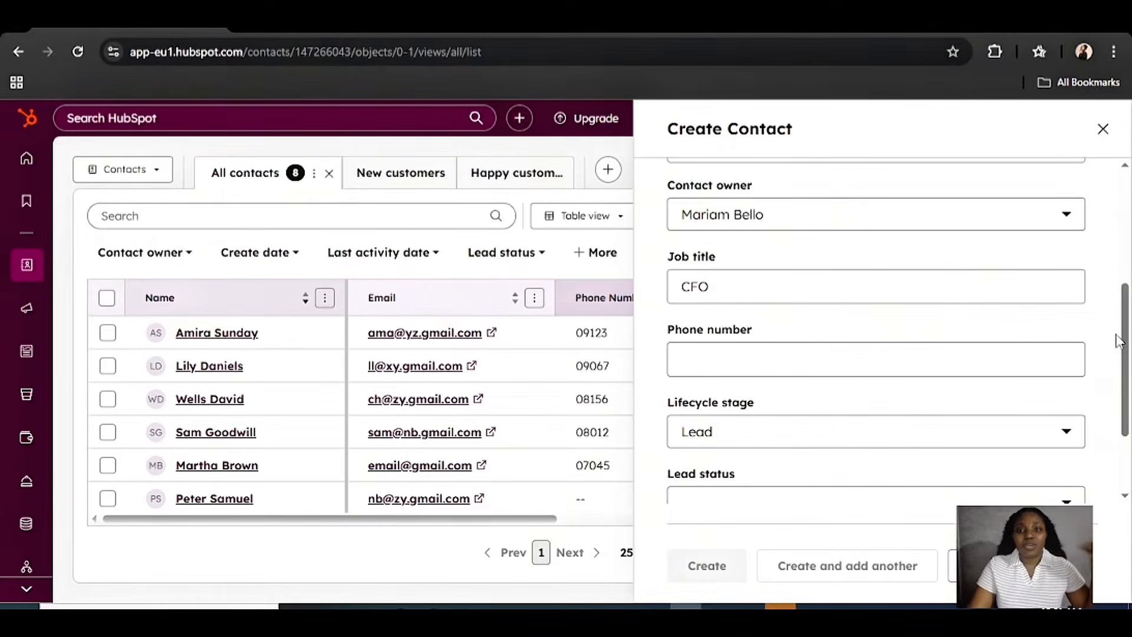
pyautogui.scroll(5, 1036, 386)
pyautogui.scroll(-5, 1023, 392)
pyautogui.scroll(-2, 1024, 394)
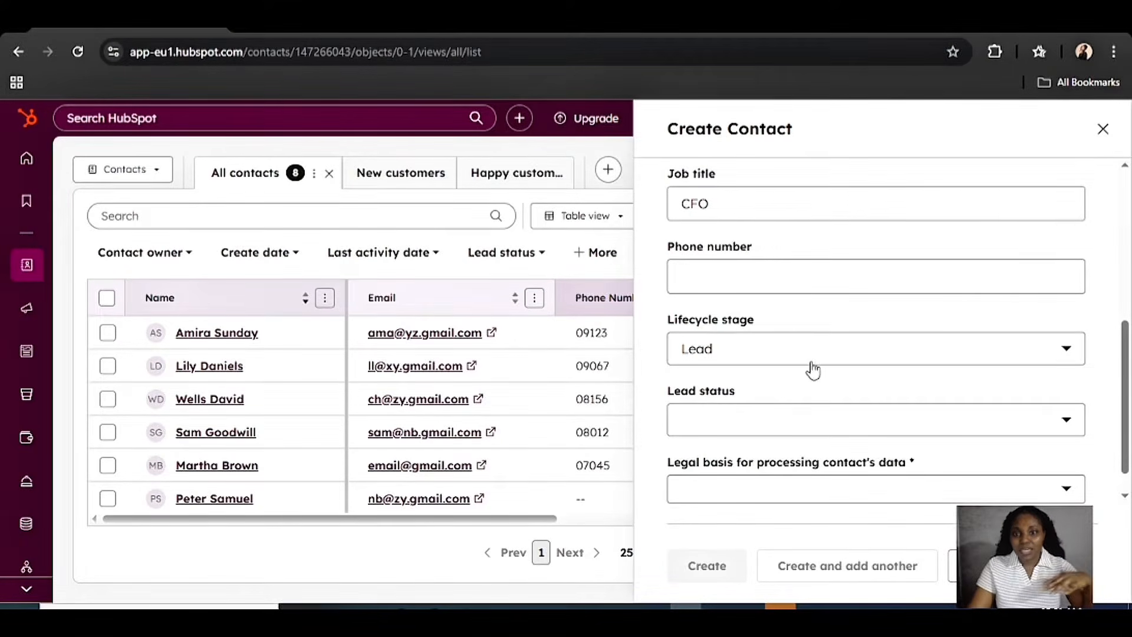
pyautogui.scroll(-1, 814, 359)
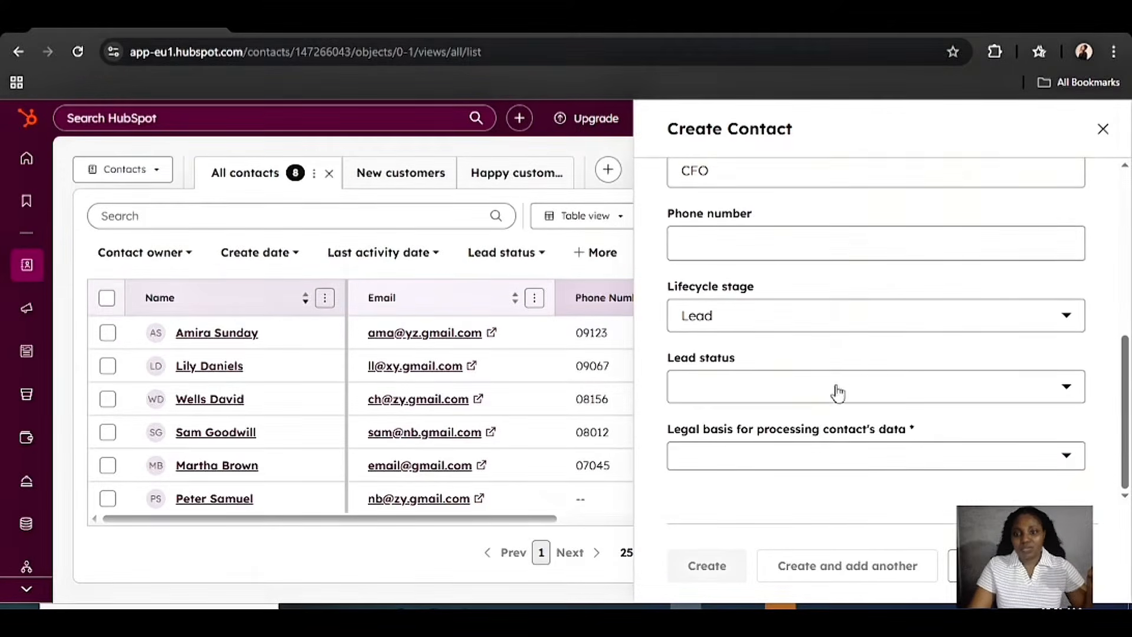
# Set the lifecycle stage to Subscriber and bring up the legal basis for processing options
pyautogui.click(938, 322)
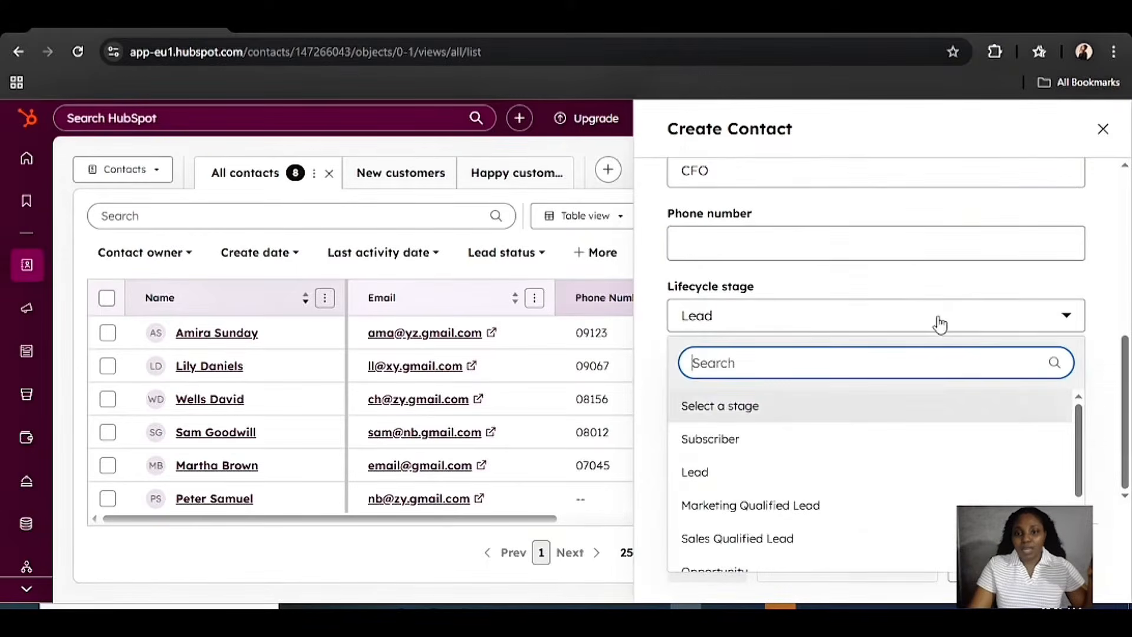
pyautogui.click(723, 444)
pyautogui.scroll(5, 778, 378)
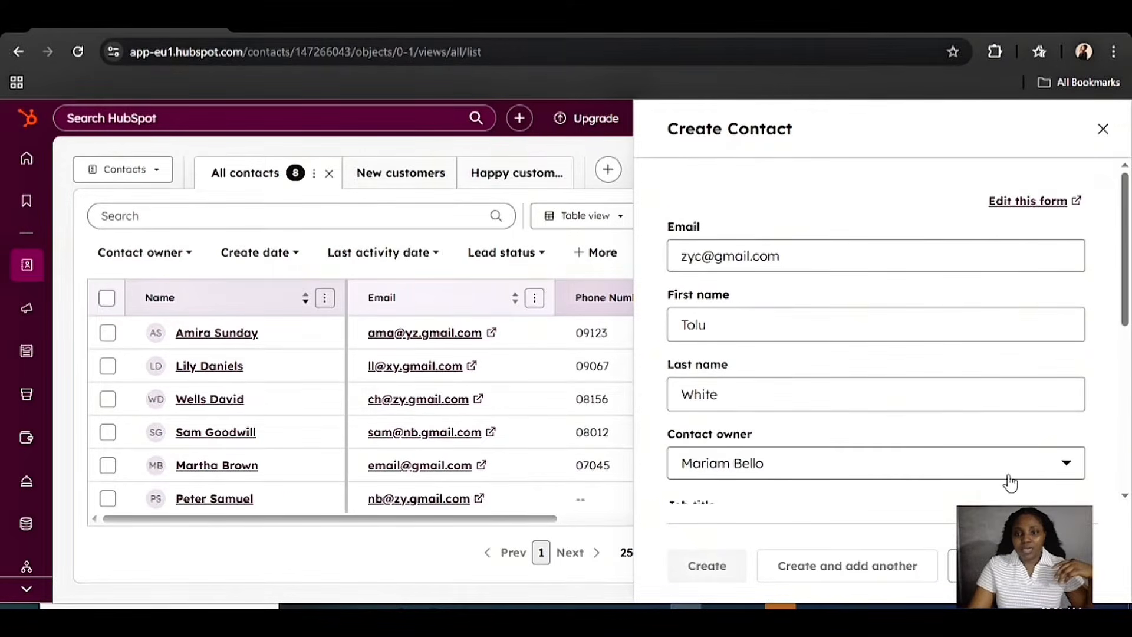
pyautogui.scroll(-5, 944, 466)
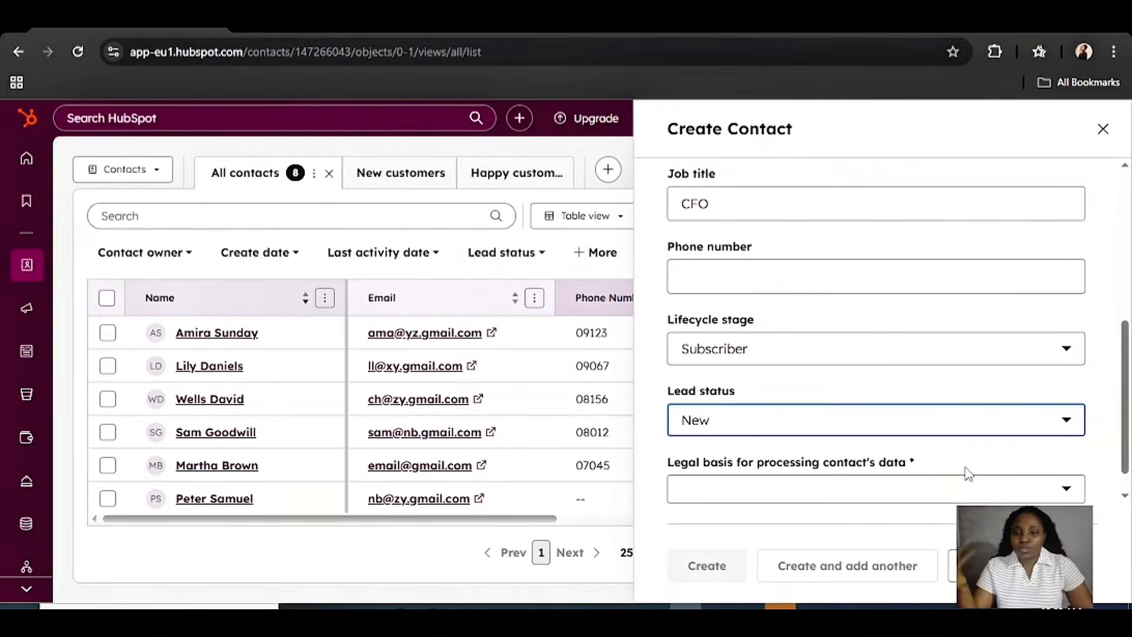
pyautogui.scroll(5, 967, 473)
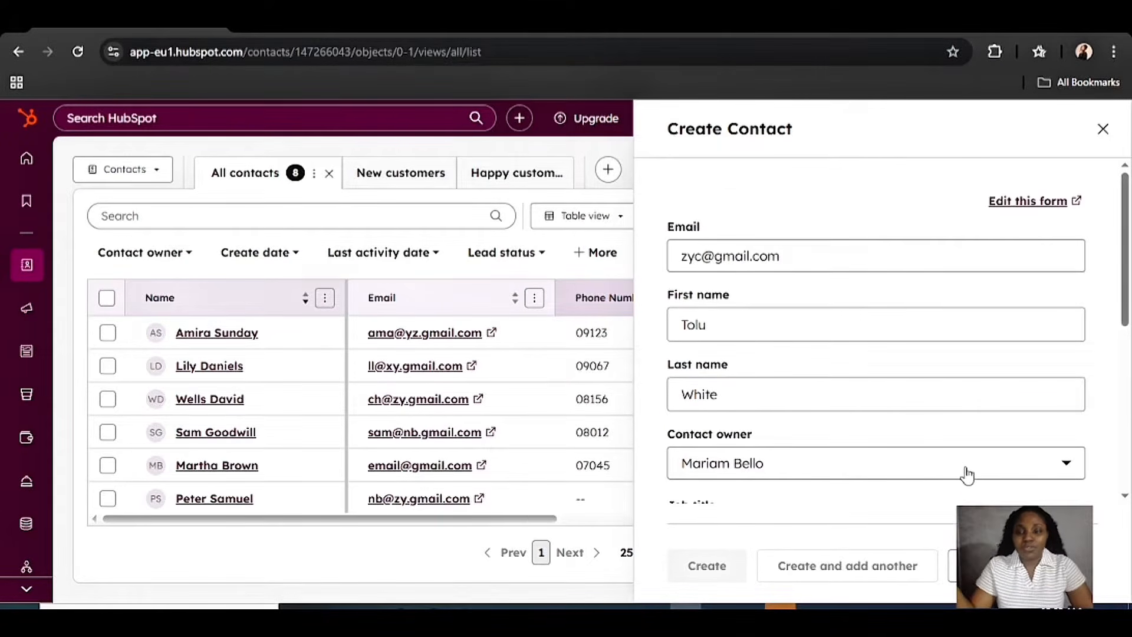
pyautogui.scroll(-6, 966, 472)
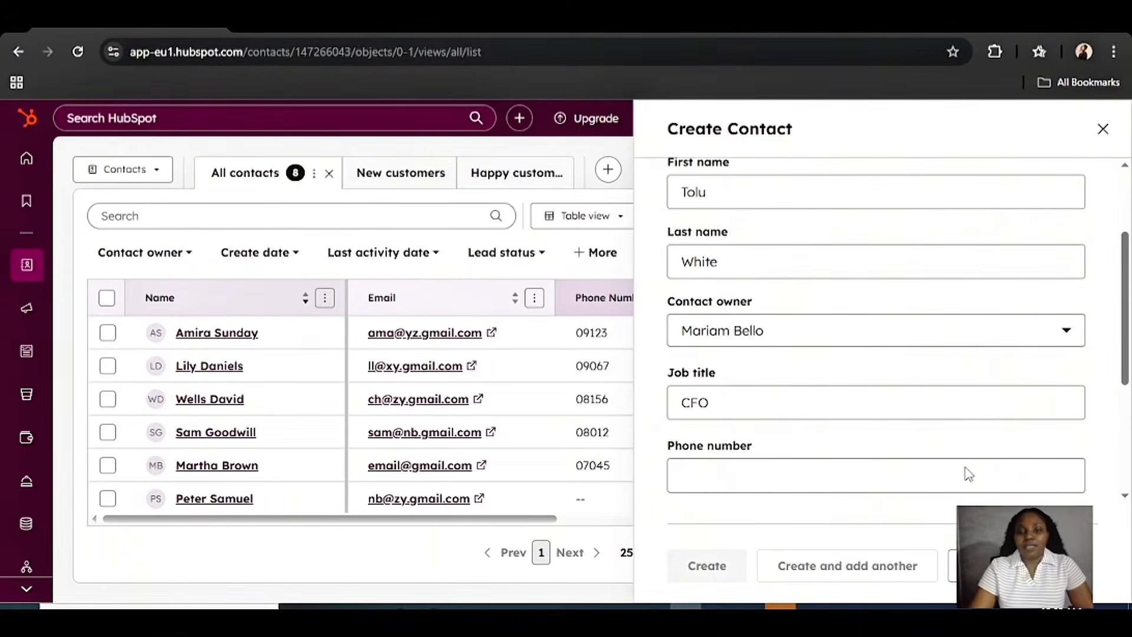
pyautogui.click(947, 451)
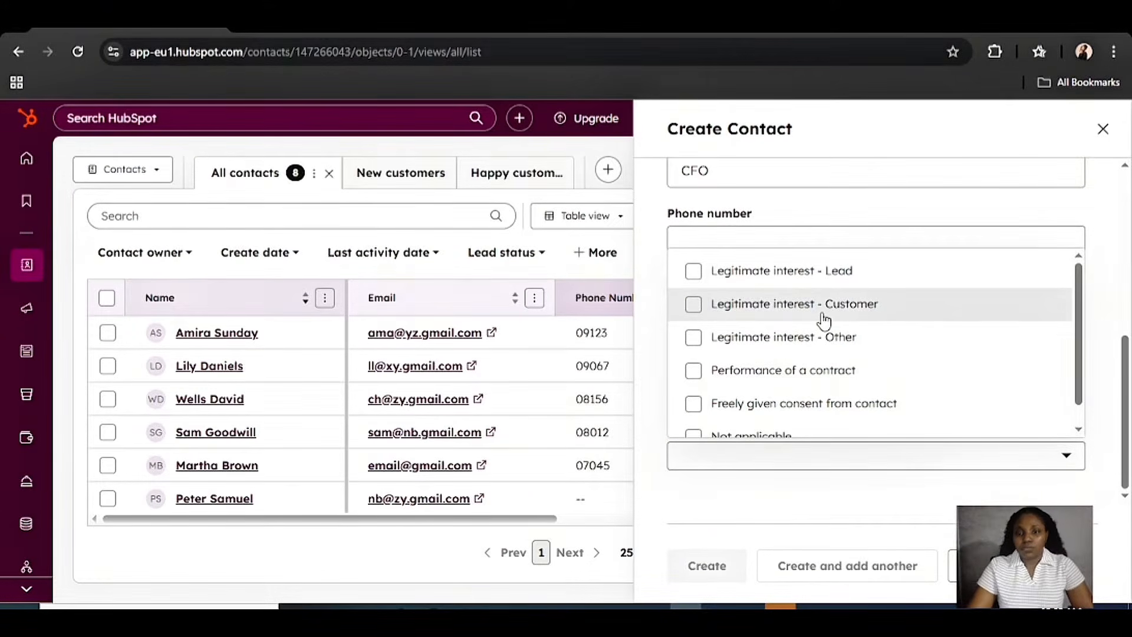
# Choose 'Legitimate interest - Customer' as the legal basis and create the contact
pyautogui.click(693, 305)
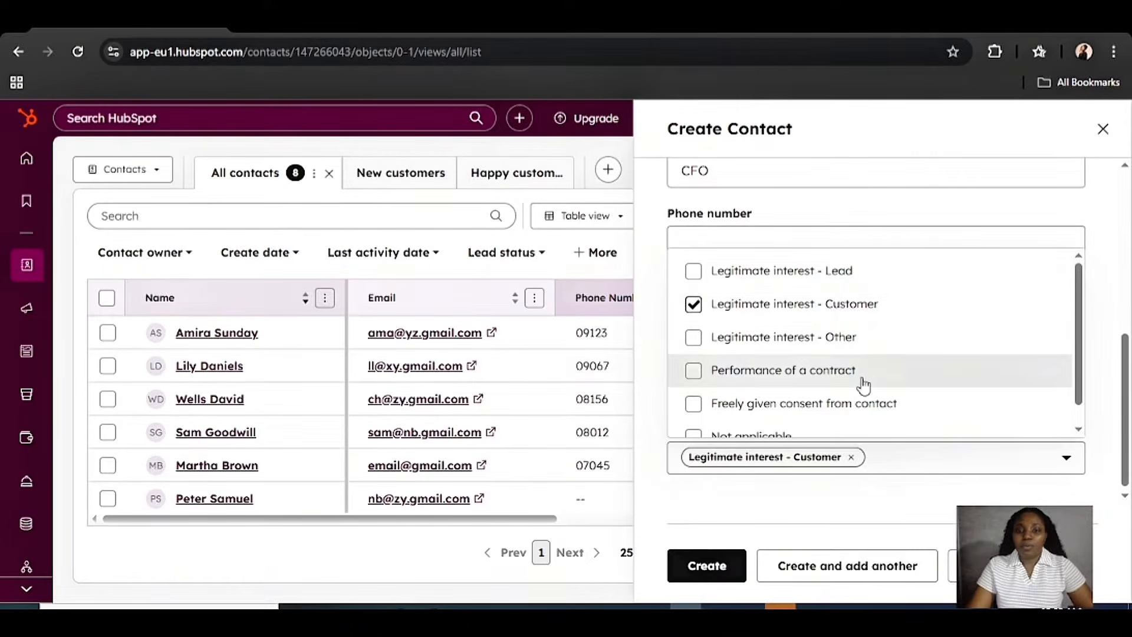
pyautogui.click(707, 566)
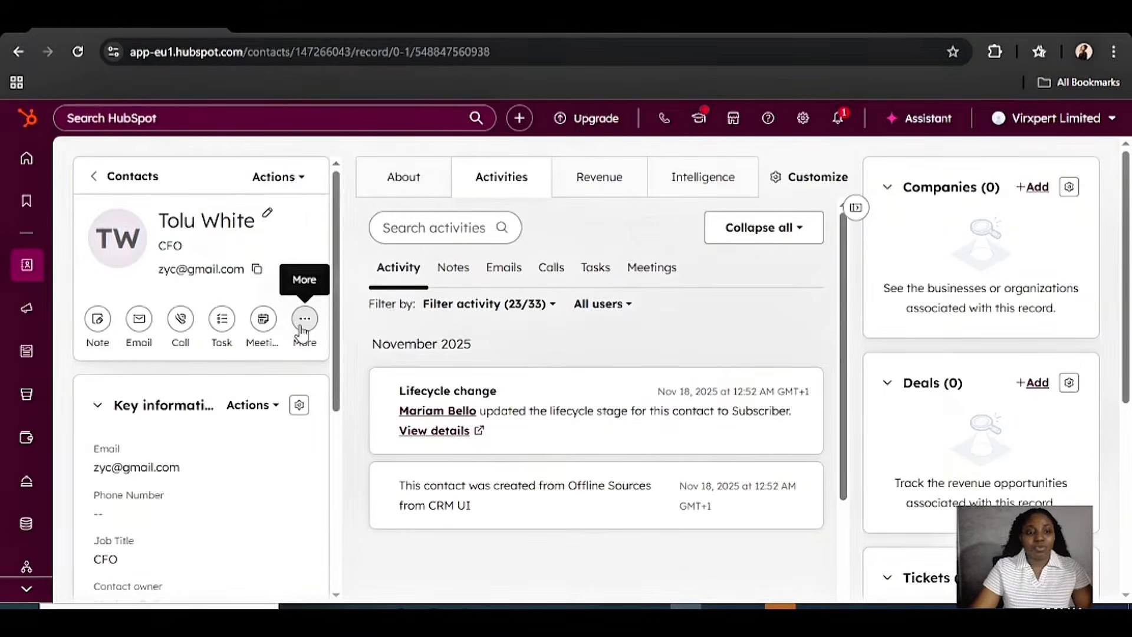
pyautogui.scroll(-2, 245, 374)
pyautogui.scroll(-3, 218, 331)
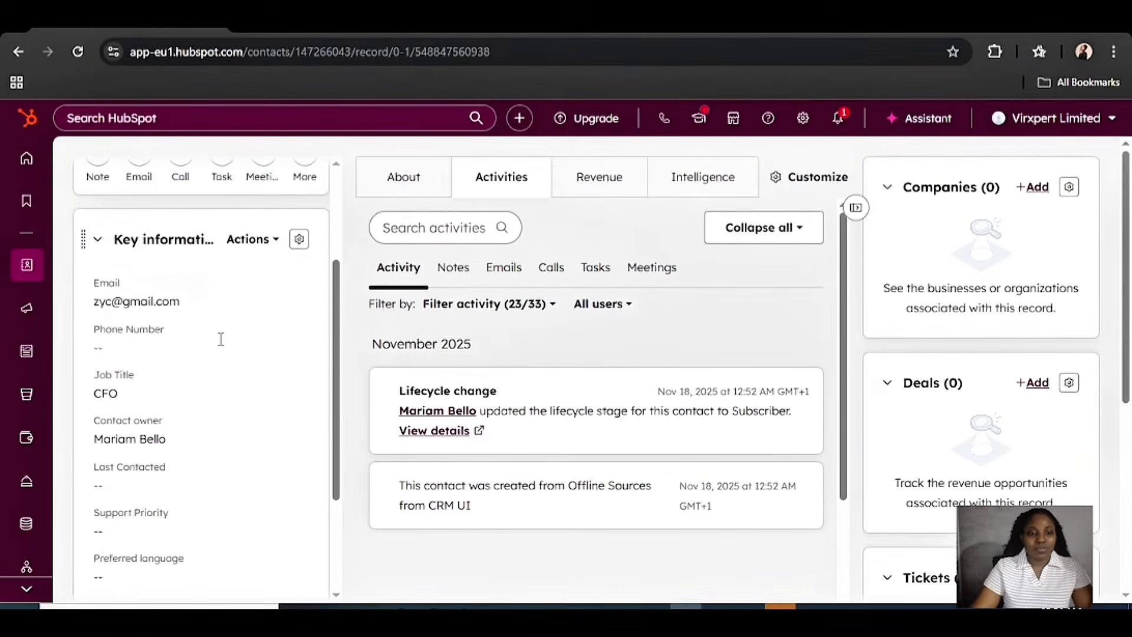
pyautogui.scroll(2, 213, 320)
pyautogui.scroll(3, 177, 307)
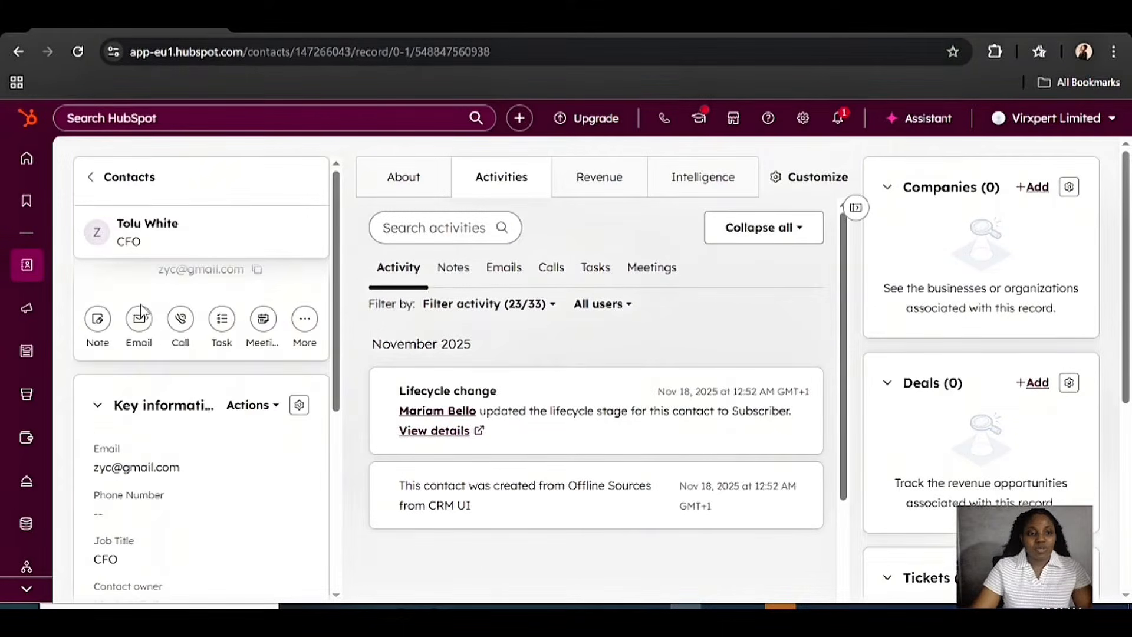
pyautogui.scroll(-2, 159, 466)
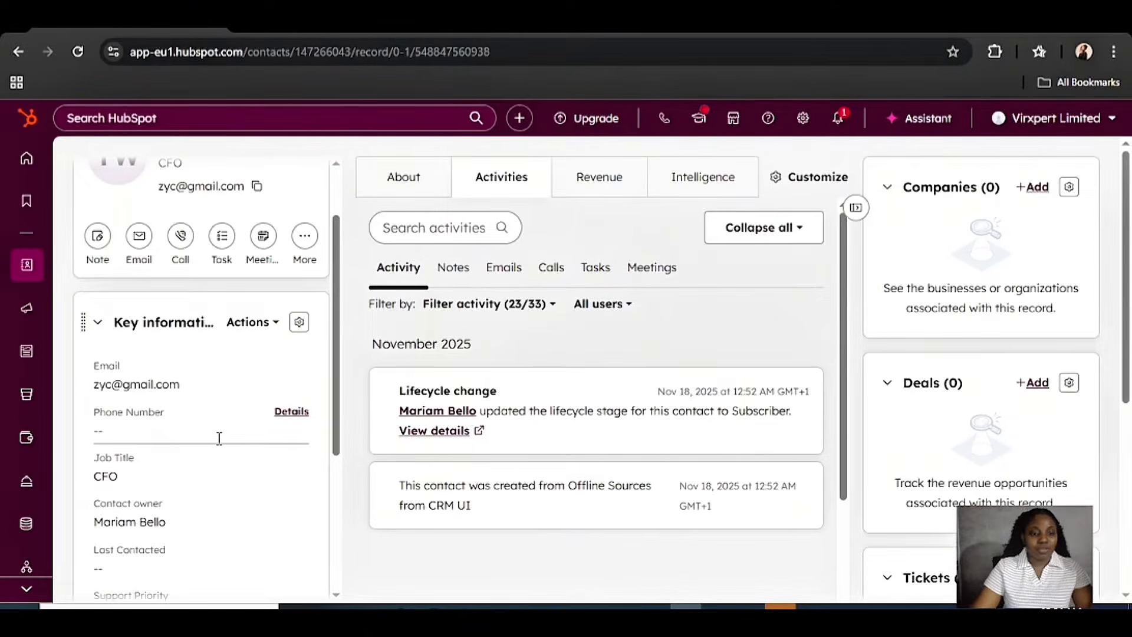
pyautogui.scroll(-2, 245, 435)
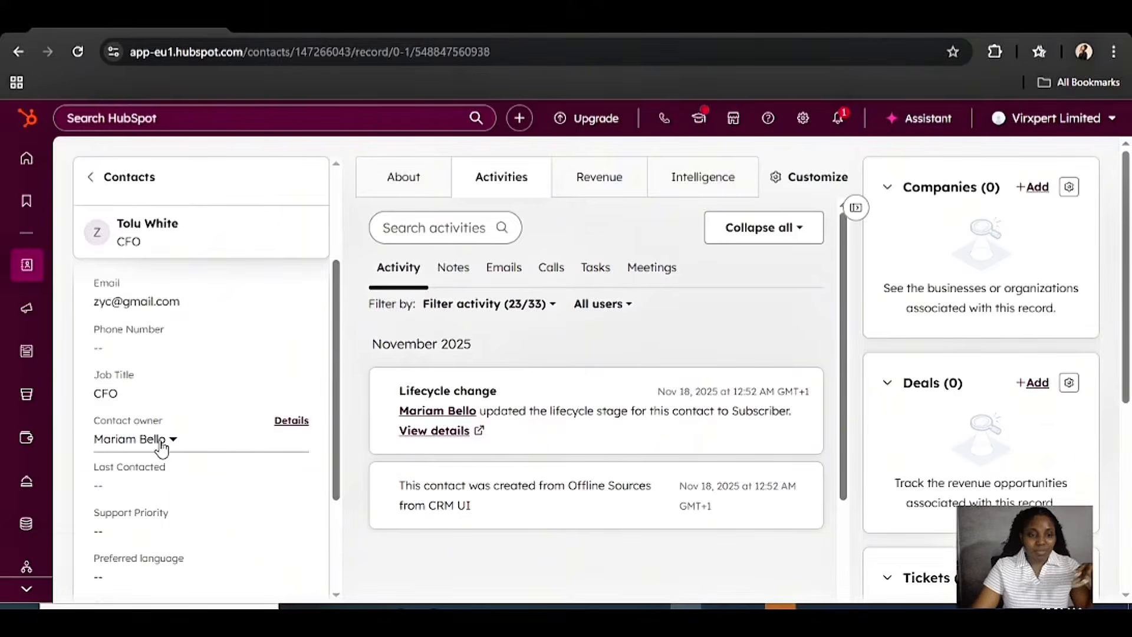
pyautogui.scroll(-1, 174, 448)
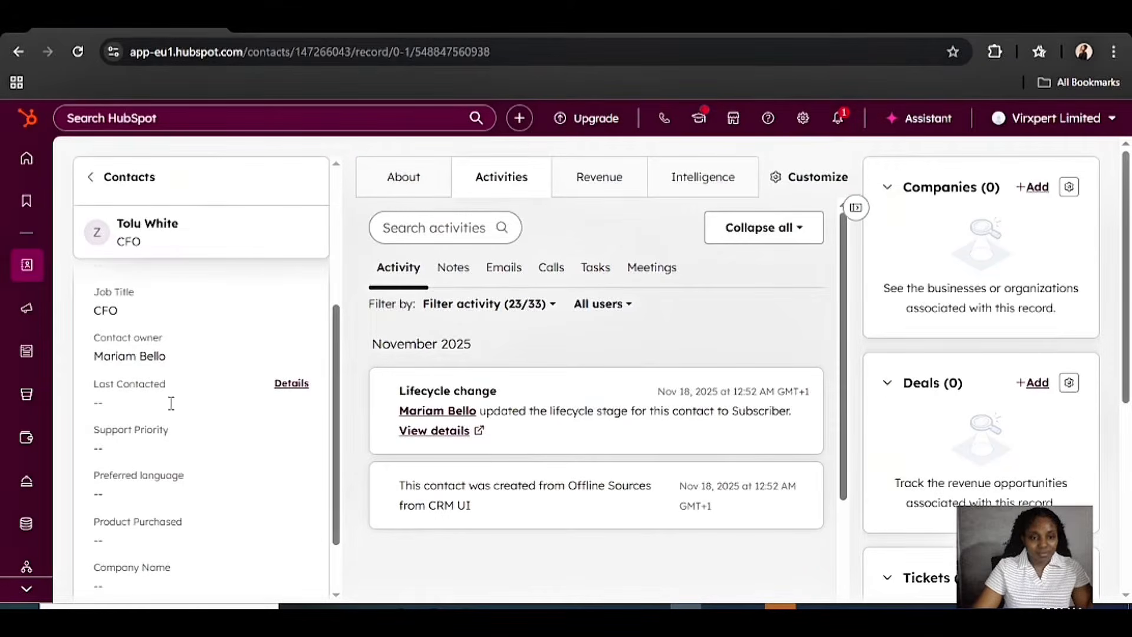
pyautogui.scroll(-1, 189, 477)
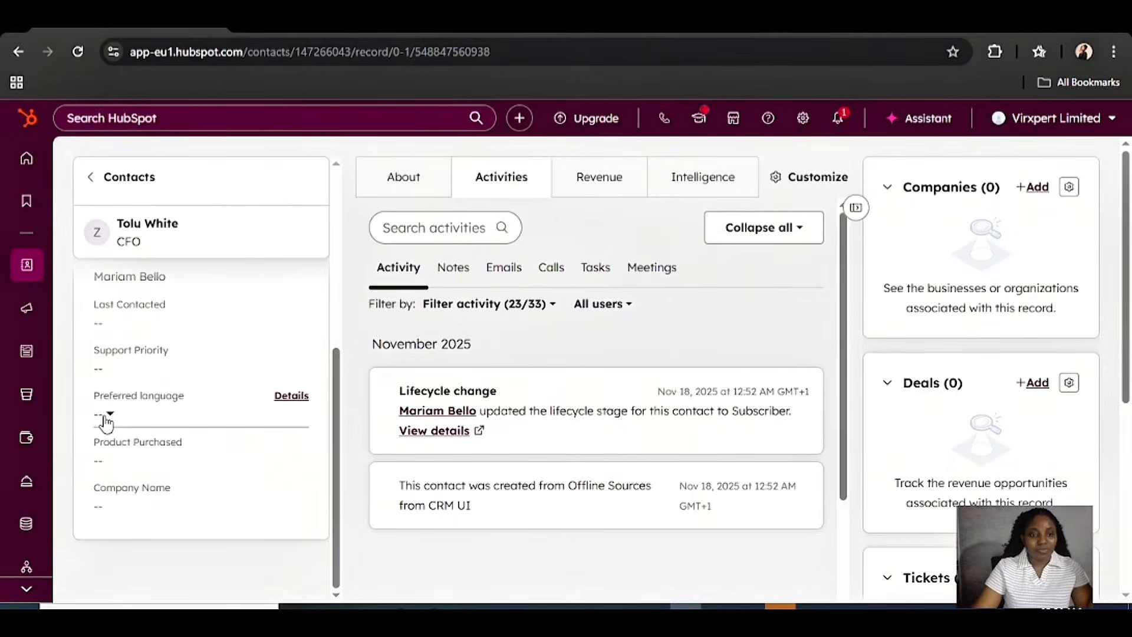
pyautogui.scroll(4, 228, 458)
pyautogui.scroll(-4, 230, 479)
pyautogui.scroll(5, 230, 479)
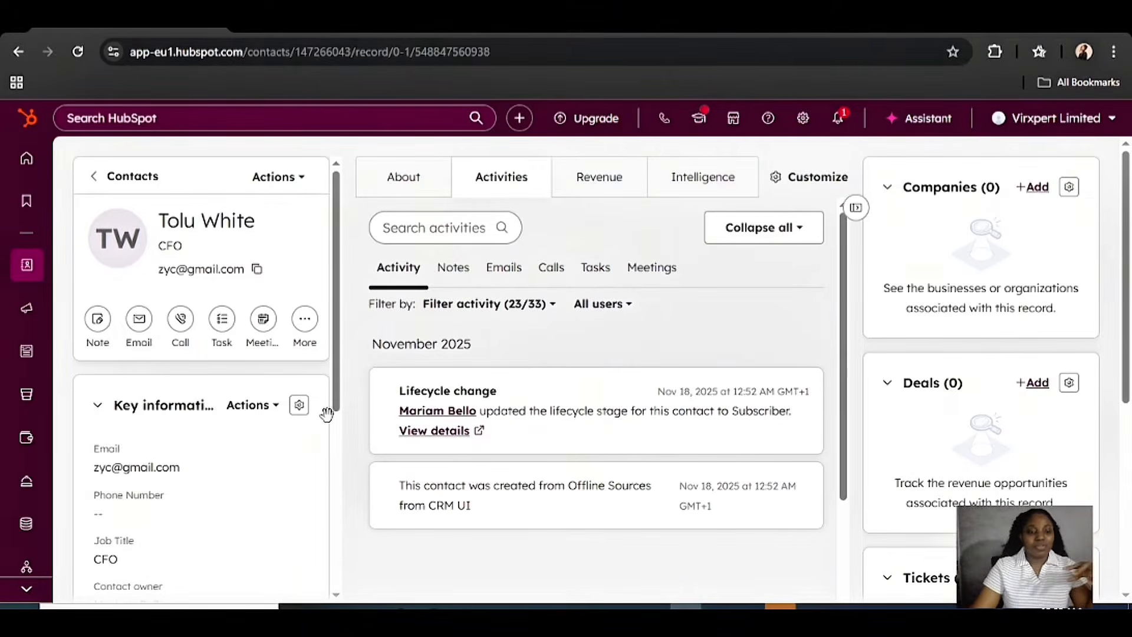
pyautogui.scroll(-5, 291, 488)
pyautogui.scroll(4, 229, 304)
pyautogui.scroll(2, 227, 305)
pyautogui.scroll(-5, 226, 436)
pyautogui.scroll(3, 227, 379)
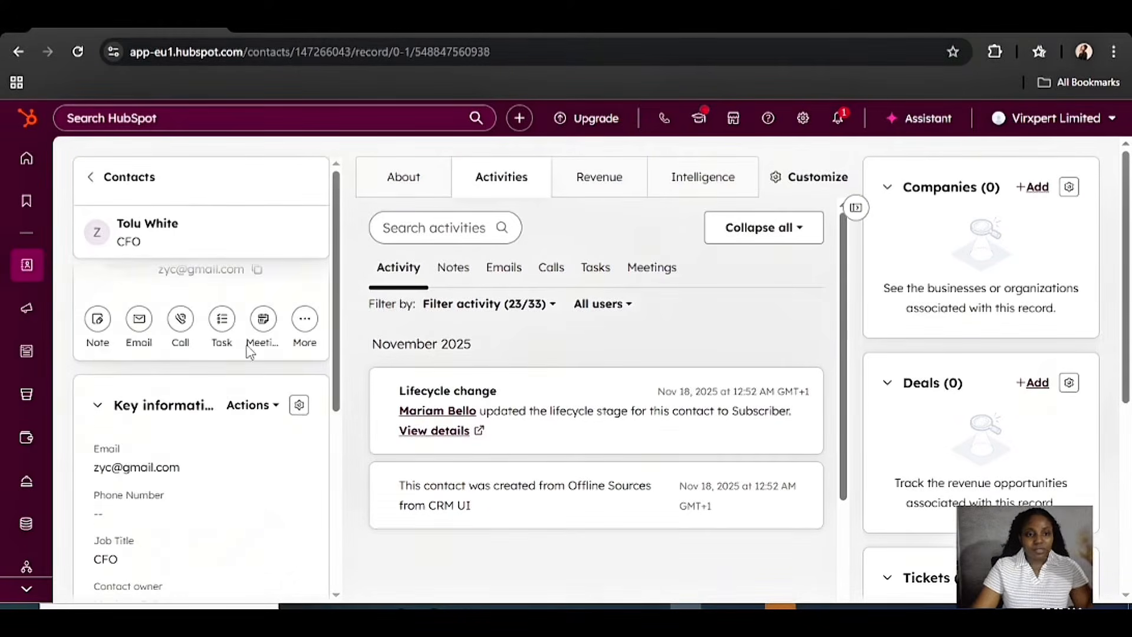
pyautogui.scroll(2, 245, 352)
pyautogui.scroll(-4, 278, 363)
pyautogui.scroll(-5, 280, 363)
pyautogui.scroll(6, 248, 367)
pyautogui.scroll(-5, 253, 457)
pyautogui.scroll(6, 118, 466)
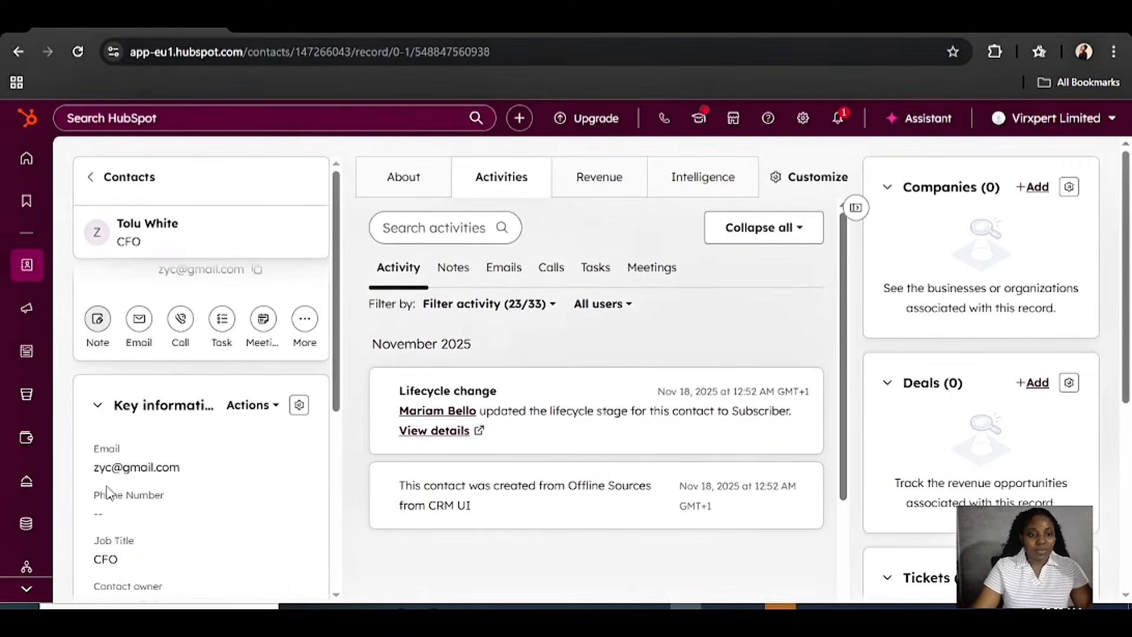
pyautogui.click(101, 521)
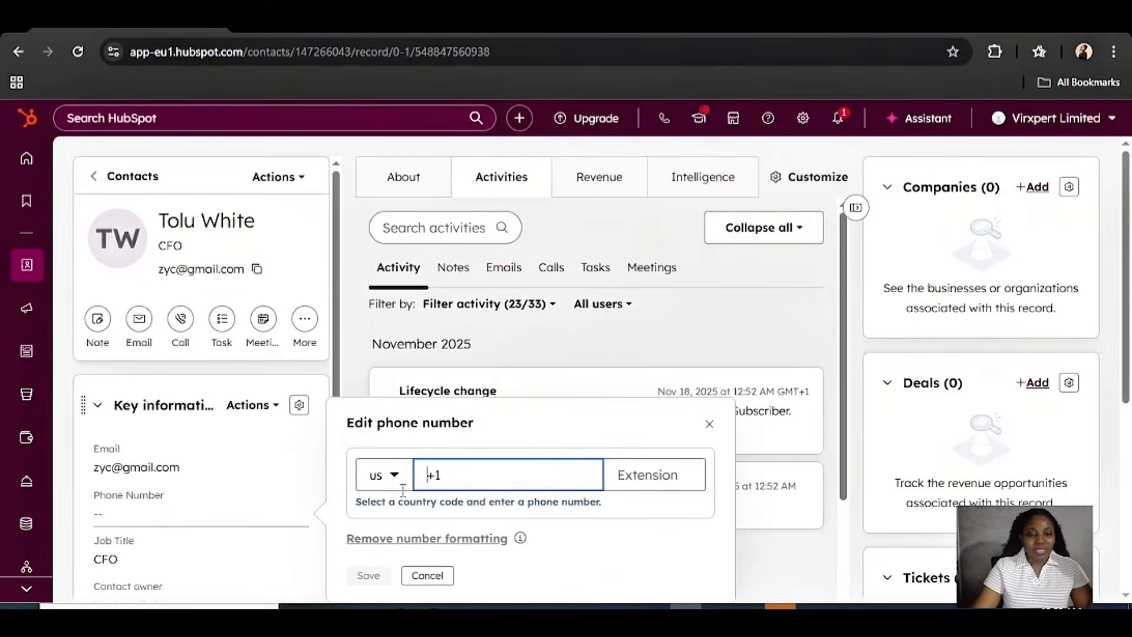
pyautogui.click(428, 576)
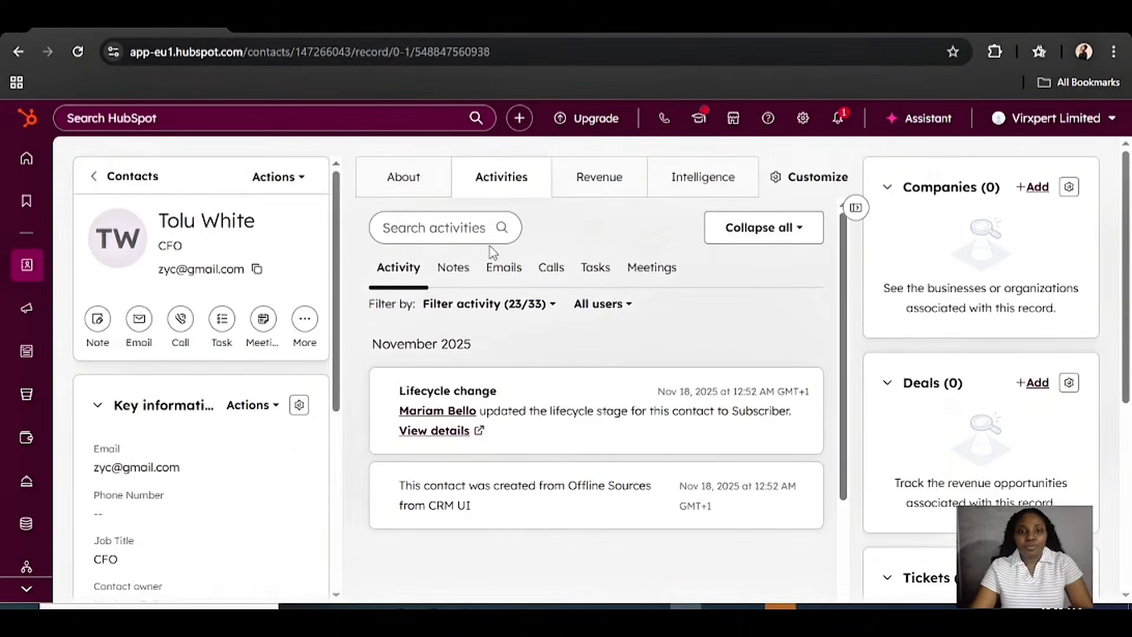
# Log a note that the contact recently subscribed to one of our products and is new
pyautogui.click(98, 320)
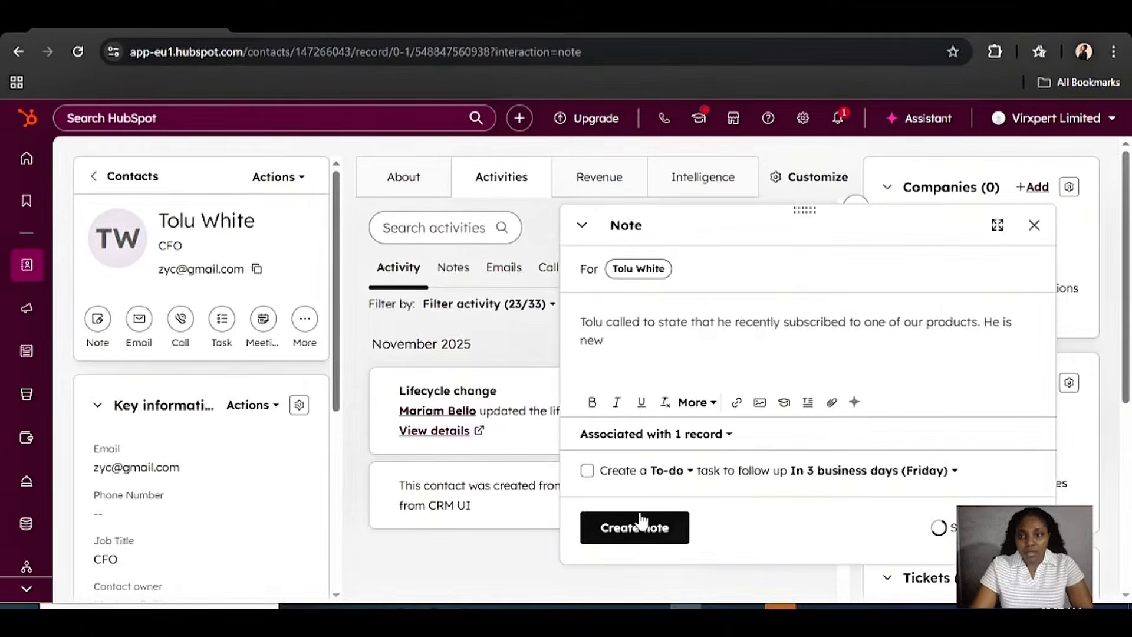
pyautogui.click(626, 531)
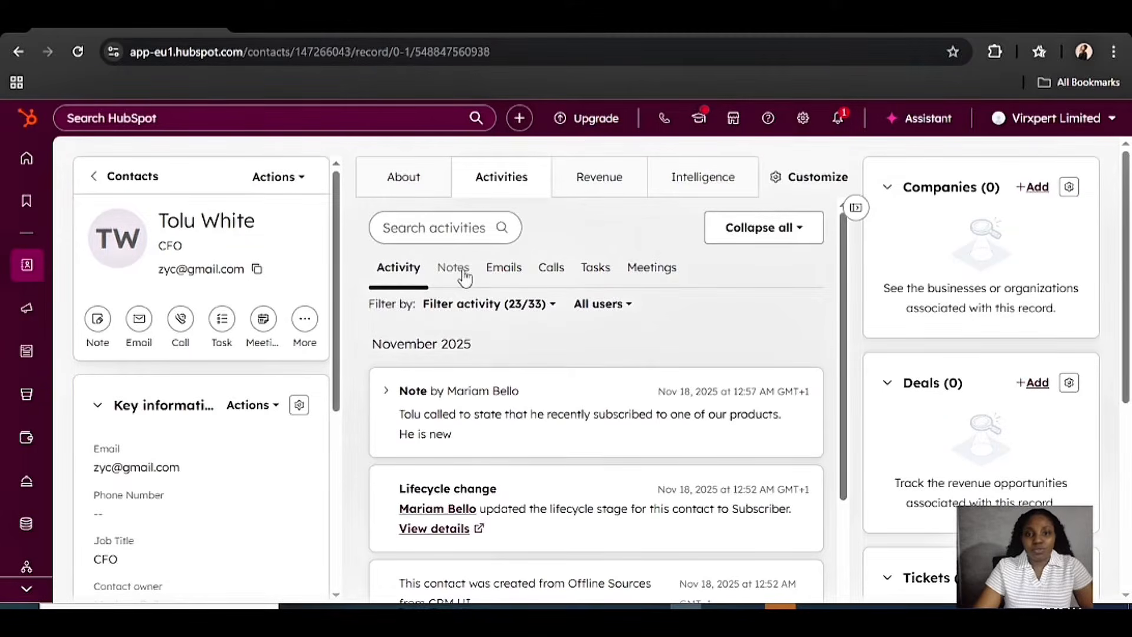
# Check the Emails feed, dismiss the Connect Inbox prompt, and switch to the Calls feed
pyautogui.click(506, 275)
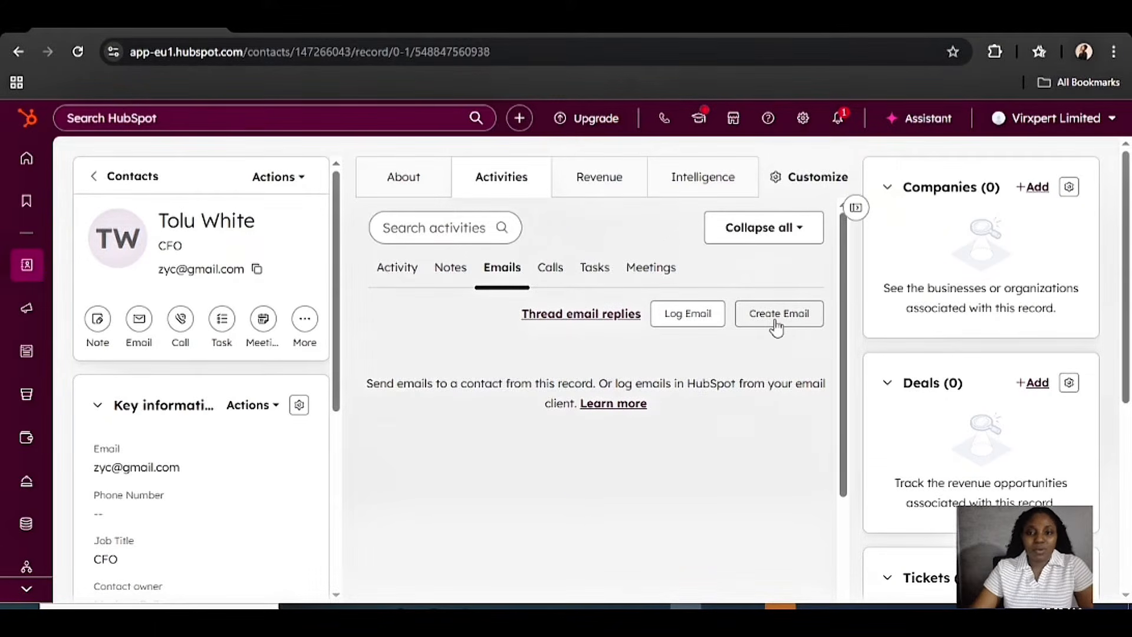
pyautogui.click(775, 325)
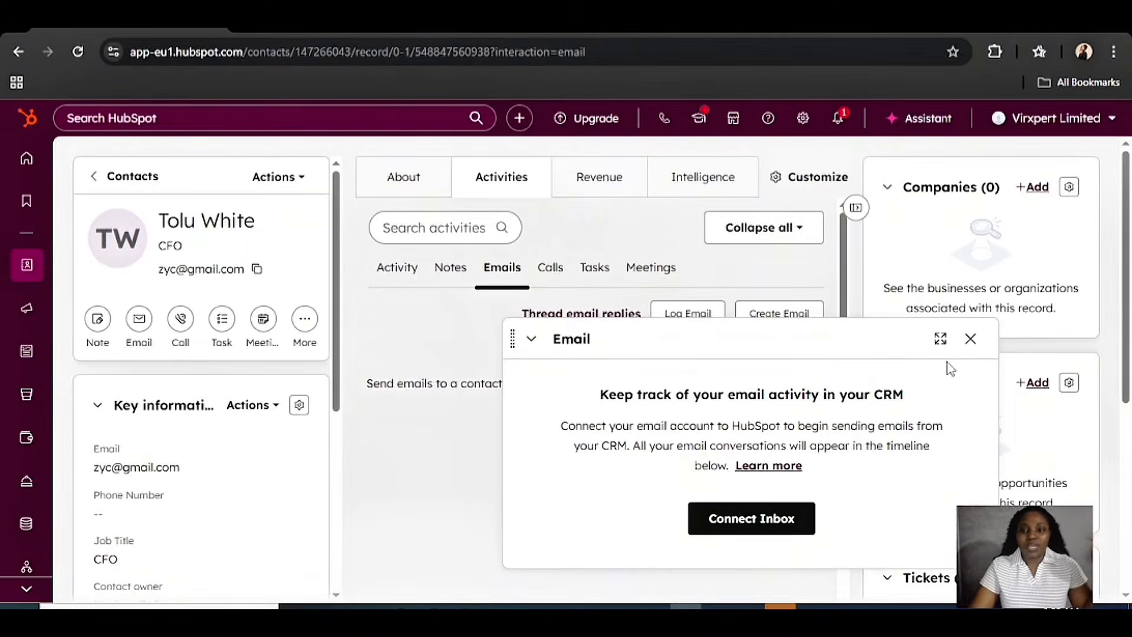
pyautogui.click(973, 348)
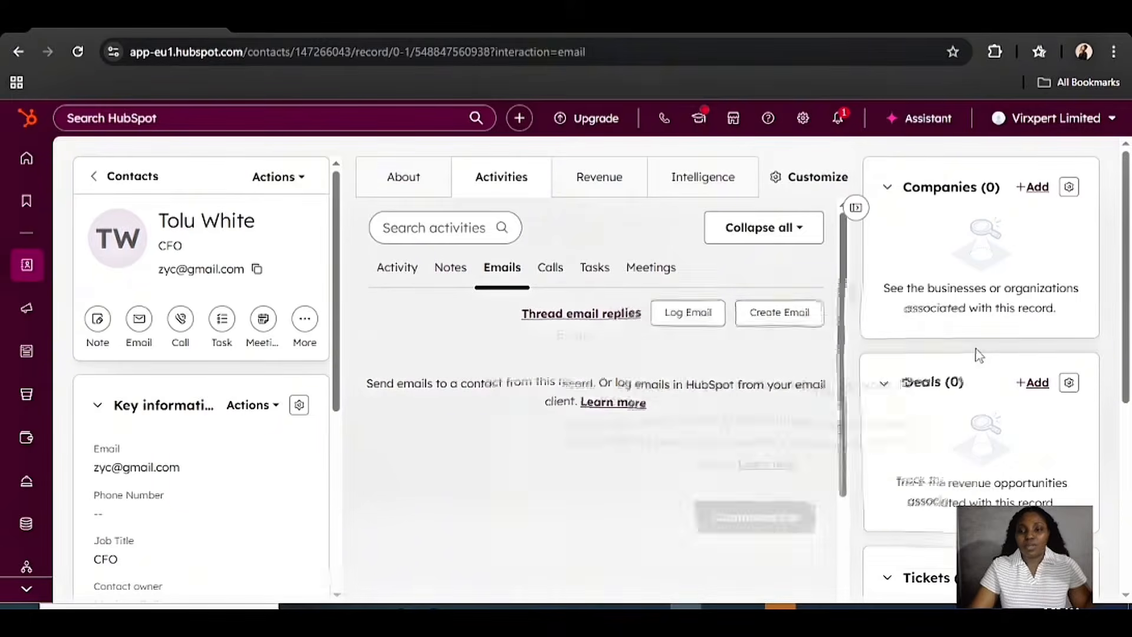
pyautogui.click(551, 272)
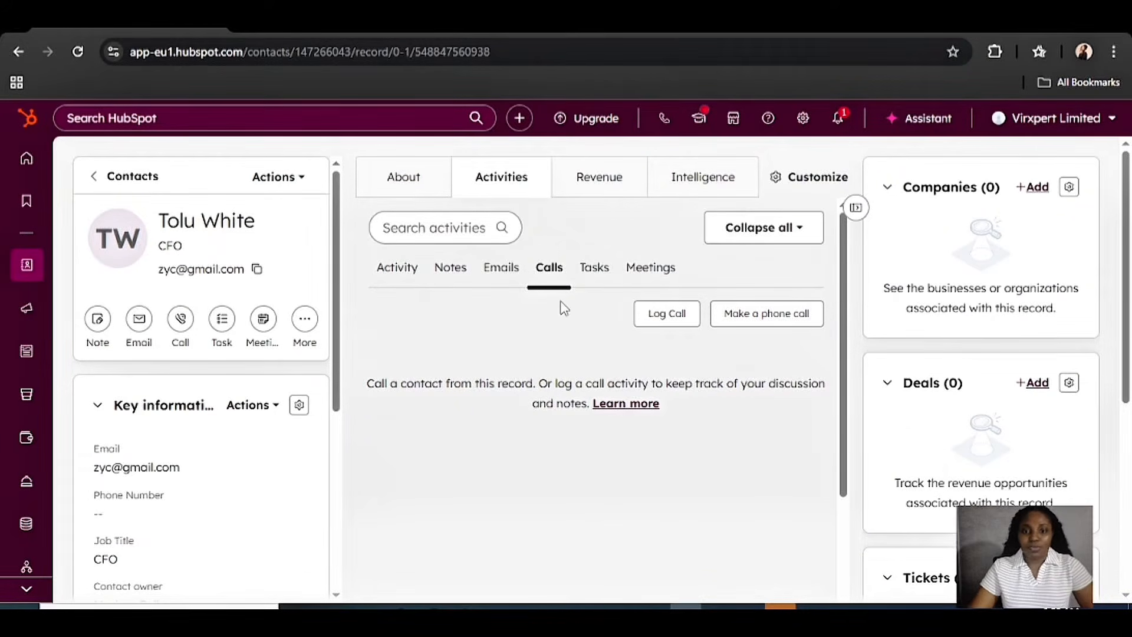
# Begin a new task from the Tasks feed on the CFO contact's record
pyautogui.click(596, 269)
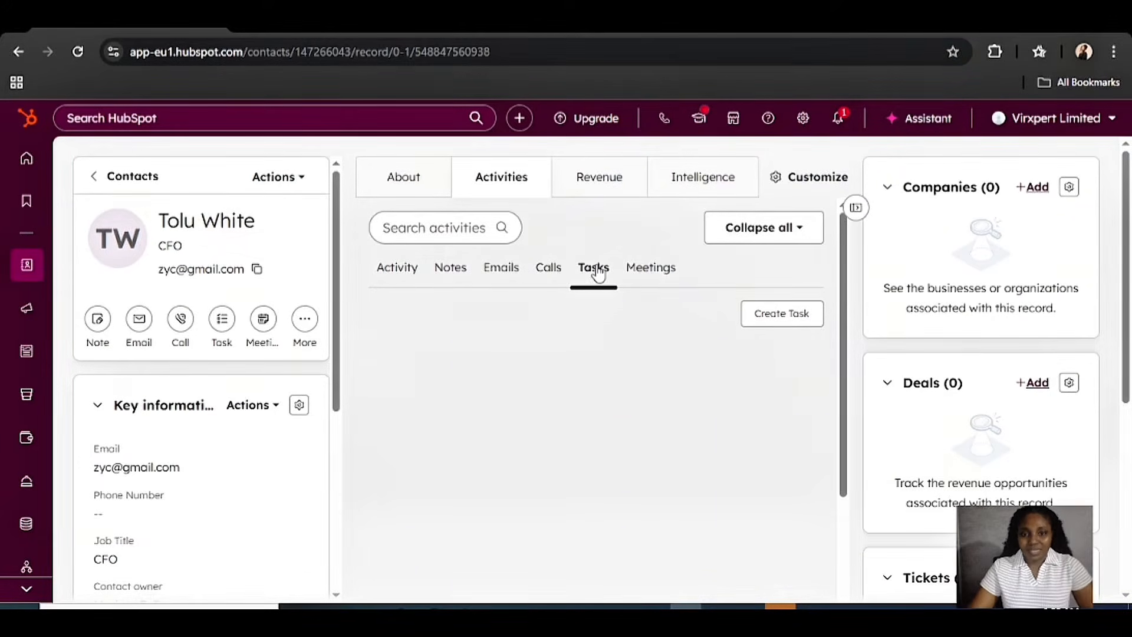
pyautogui.click(773, 322)
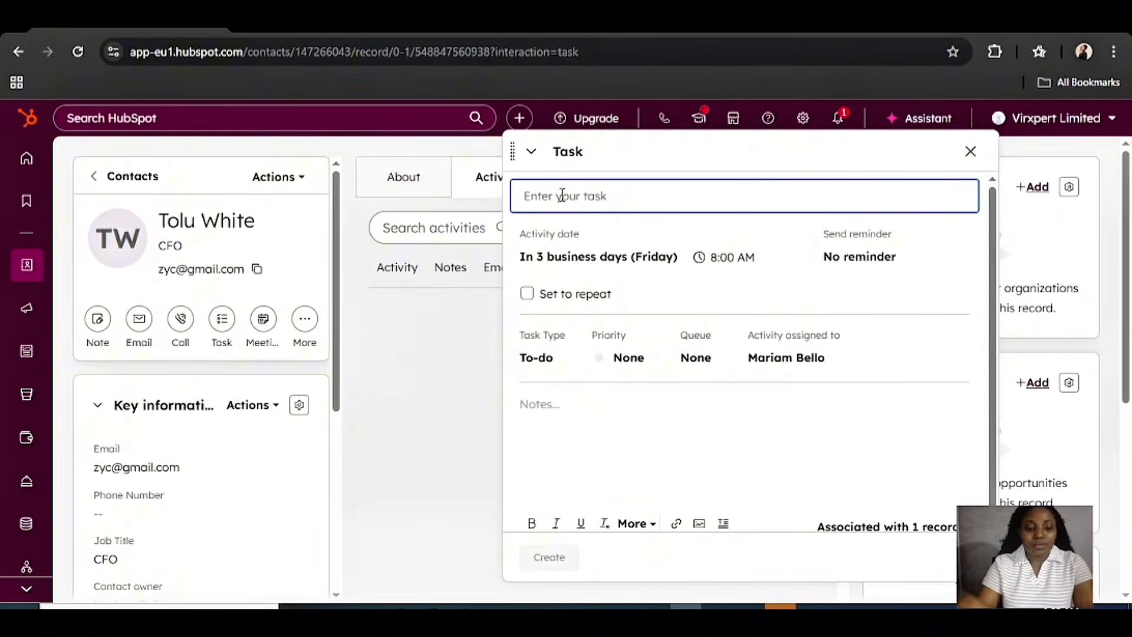
# Title the task to message the contact for product feedback, due in 3 business days at 9:45 AM
pyautogui.write('Message Tolu to get feedback on the product')
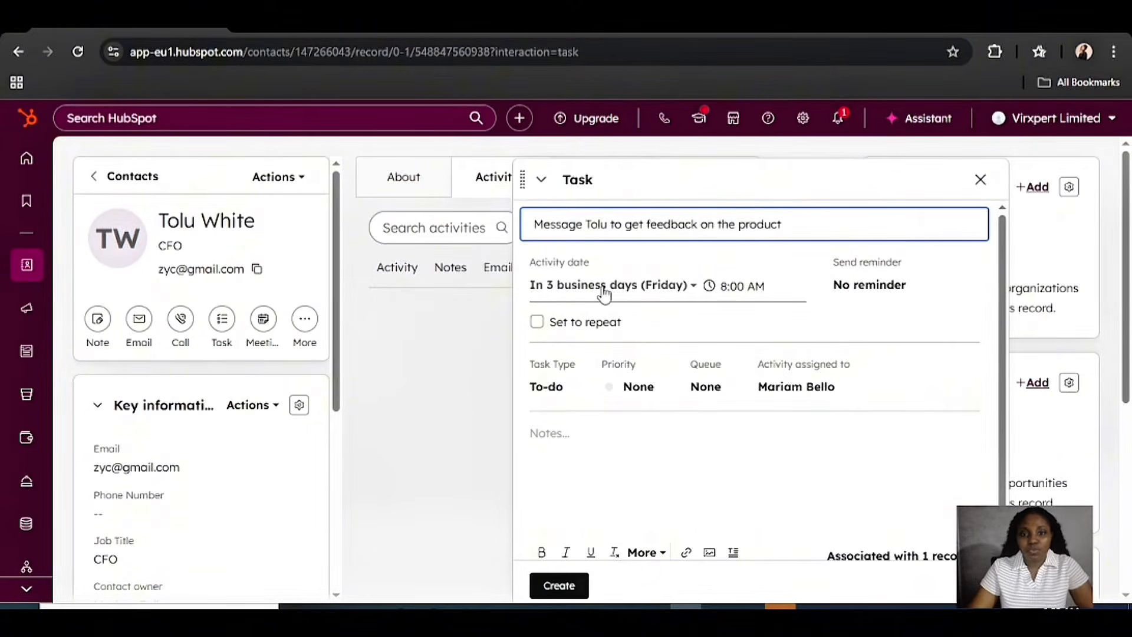
pyautogui.click(666, 286)
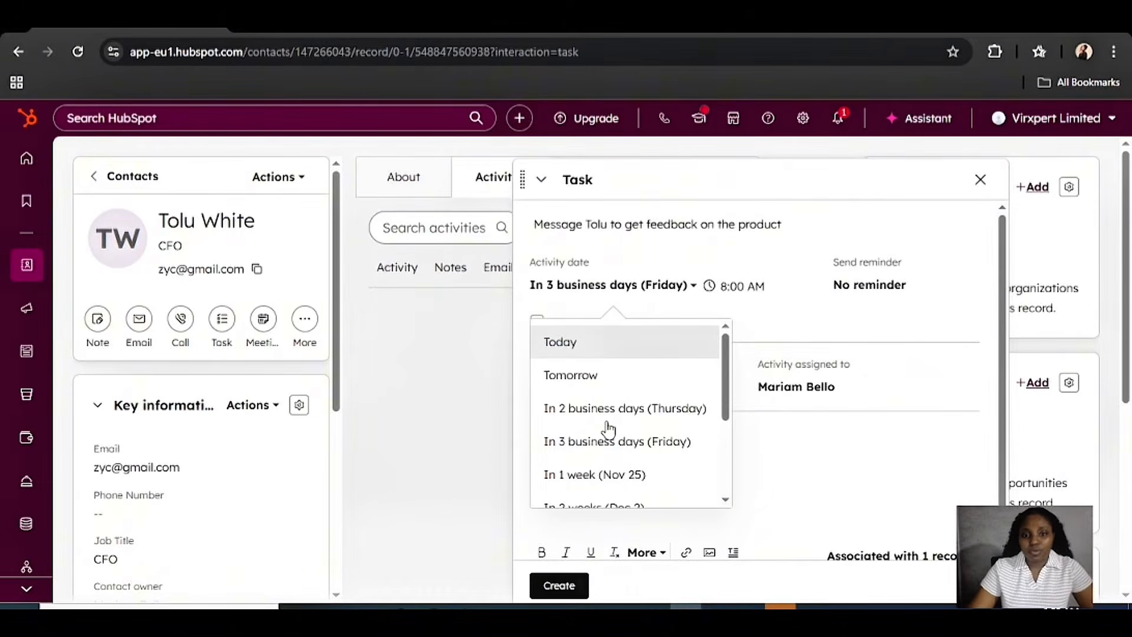
pyautogui.click(624, 451)
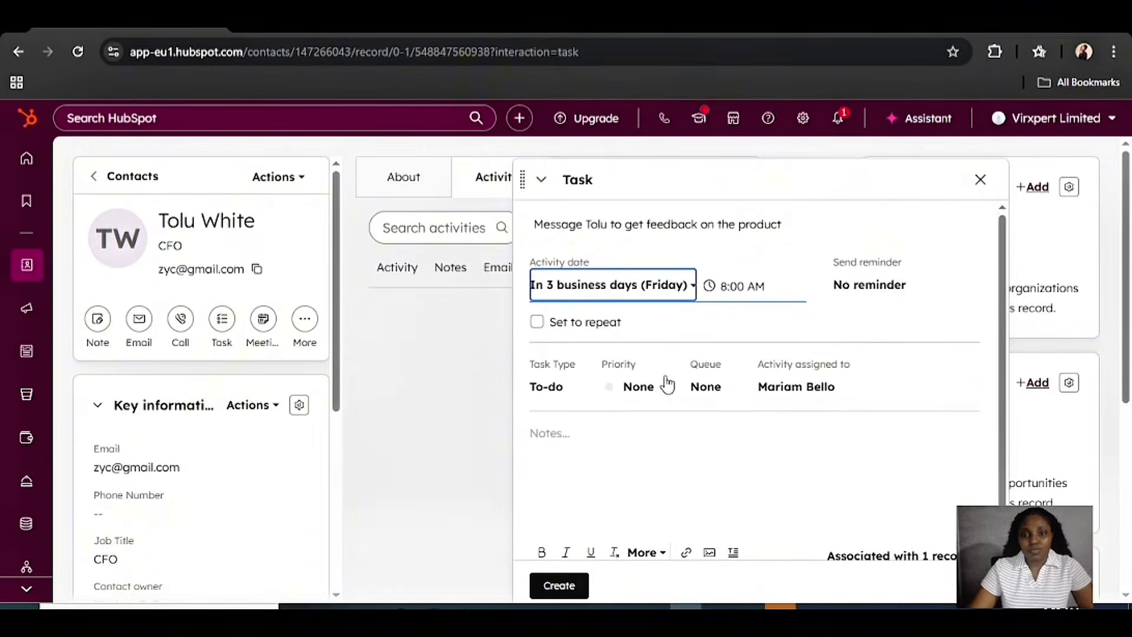
pyautogui.click(752, 288)
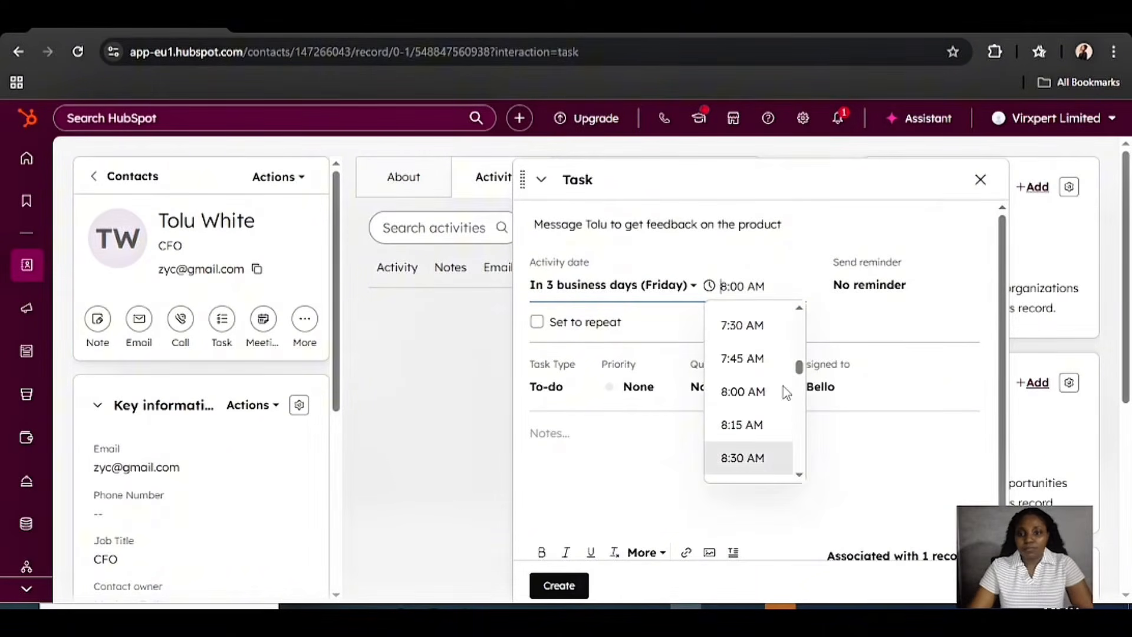
pyautogui.scroll(-4, 790, 432)
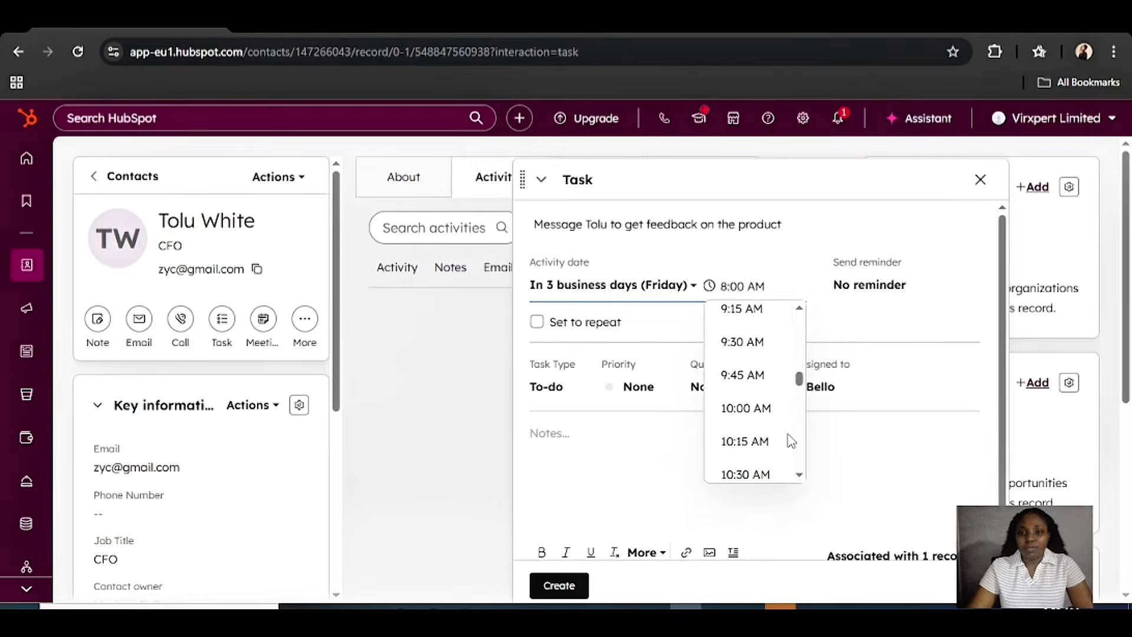
pyautogui.click(747, 375)
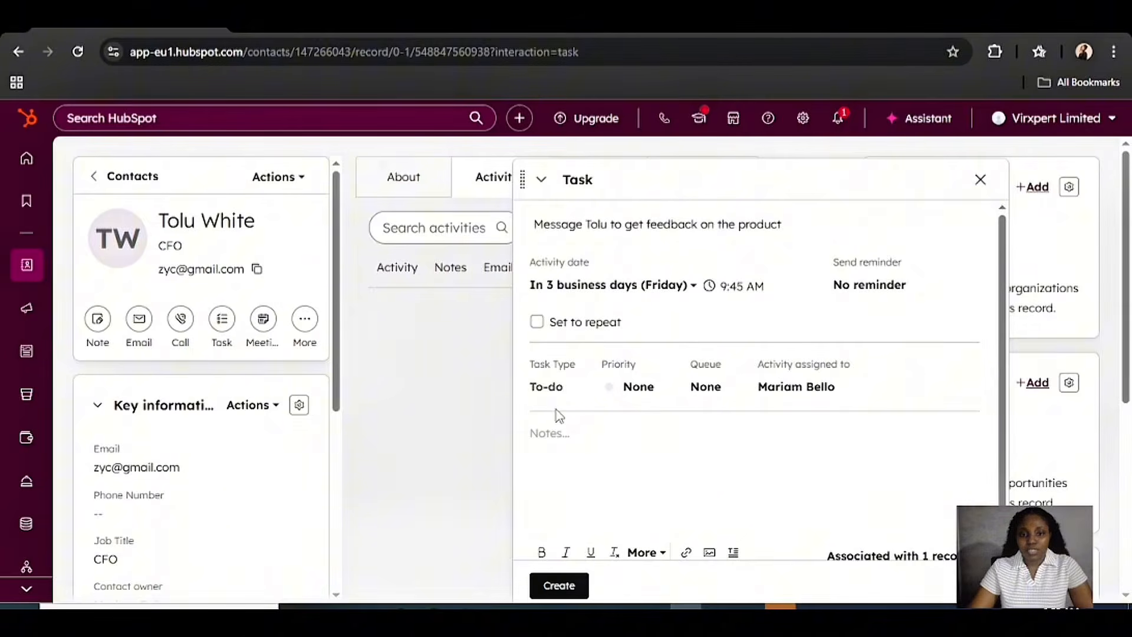
# Set the task priority to High, keeping the current assignee
pyautogui.click(557, 388)
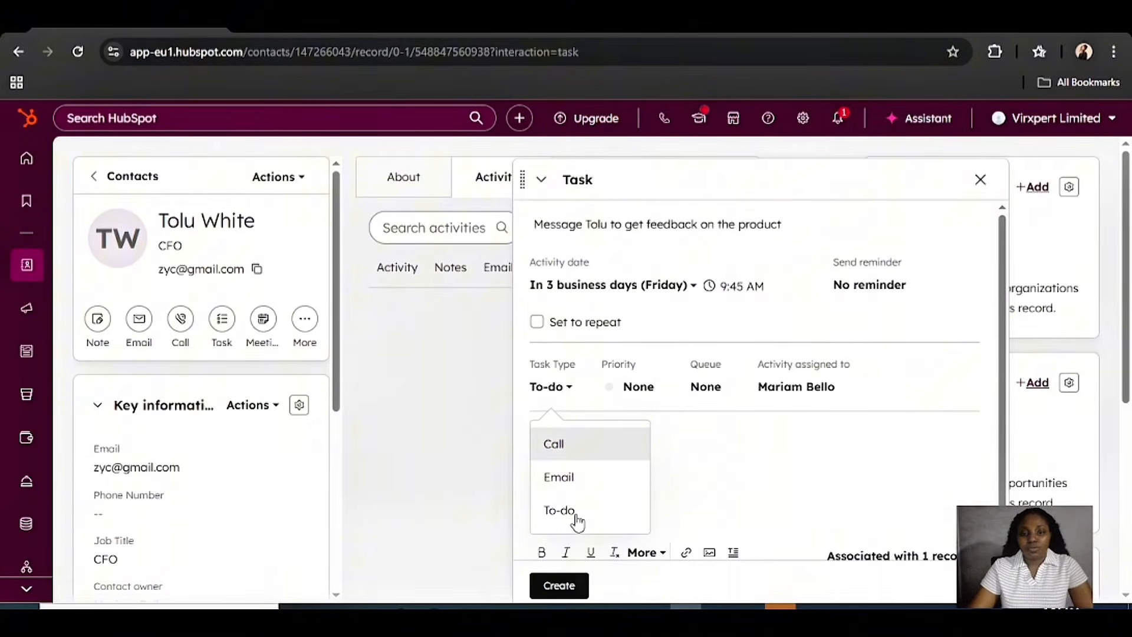
pyautogui.click(652, 387)
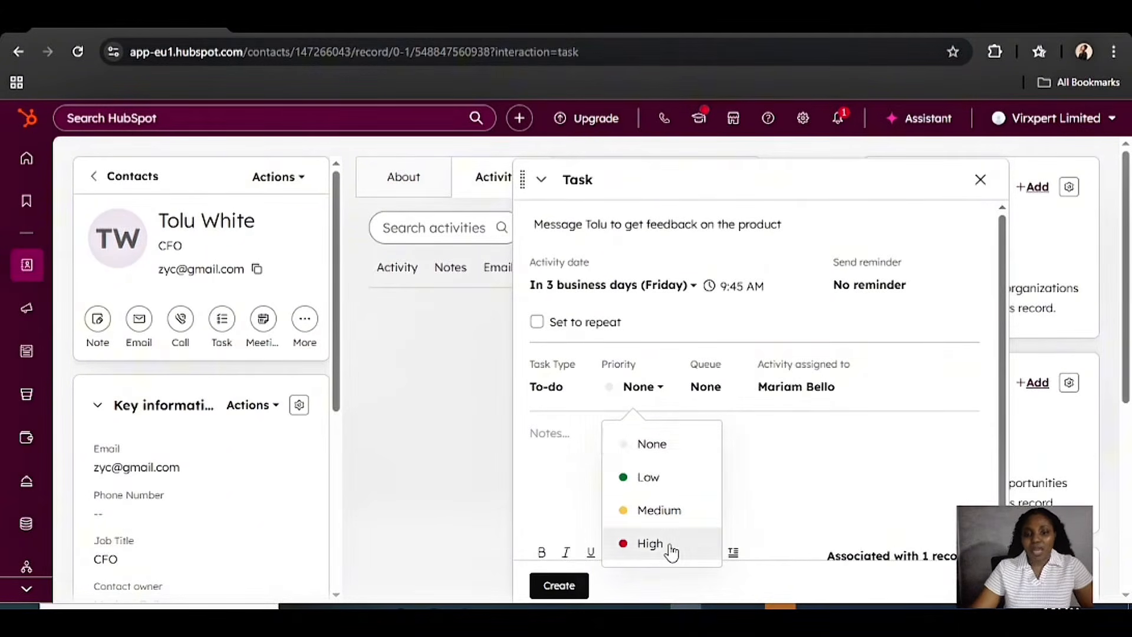
pyautogui.click(650, 543)
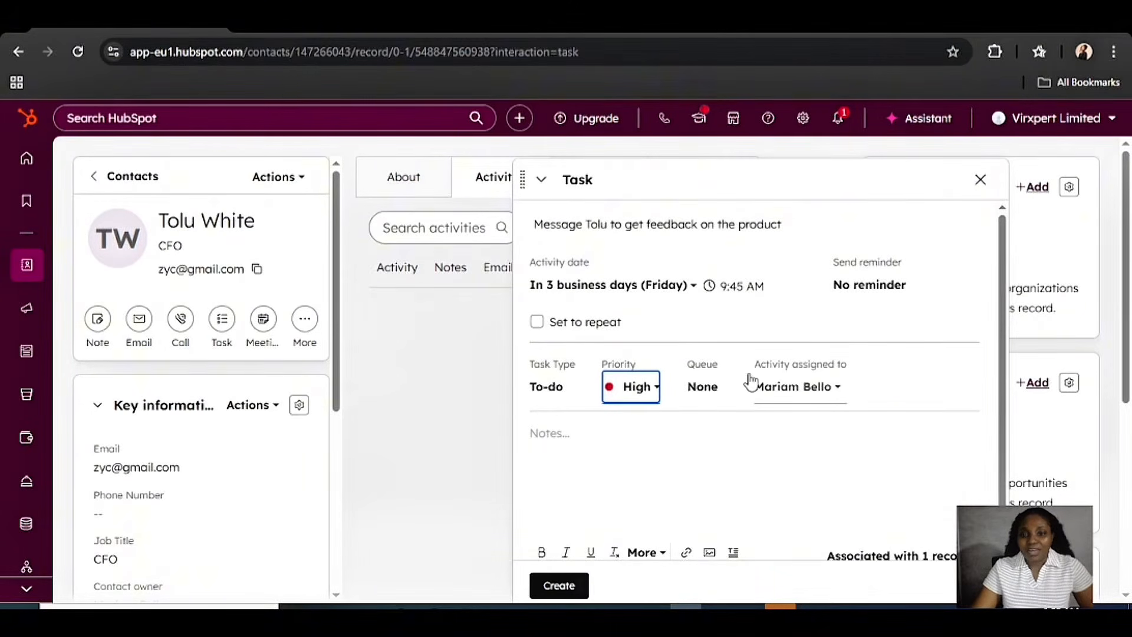
pyautogui.click(839, 400)
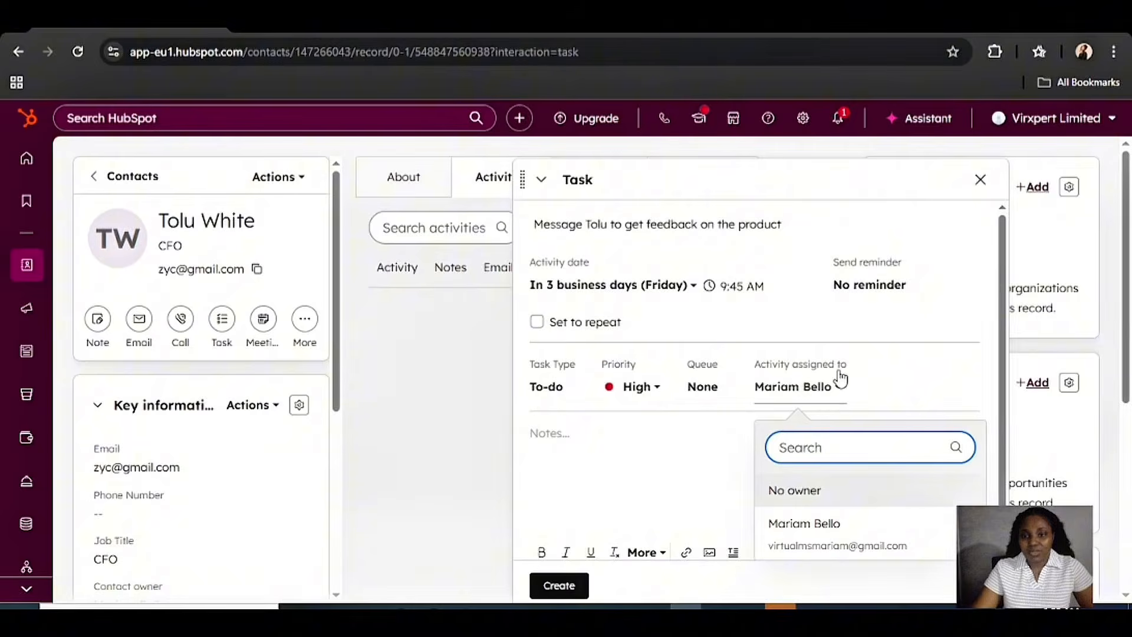
pyautogui.click(894, 378)
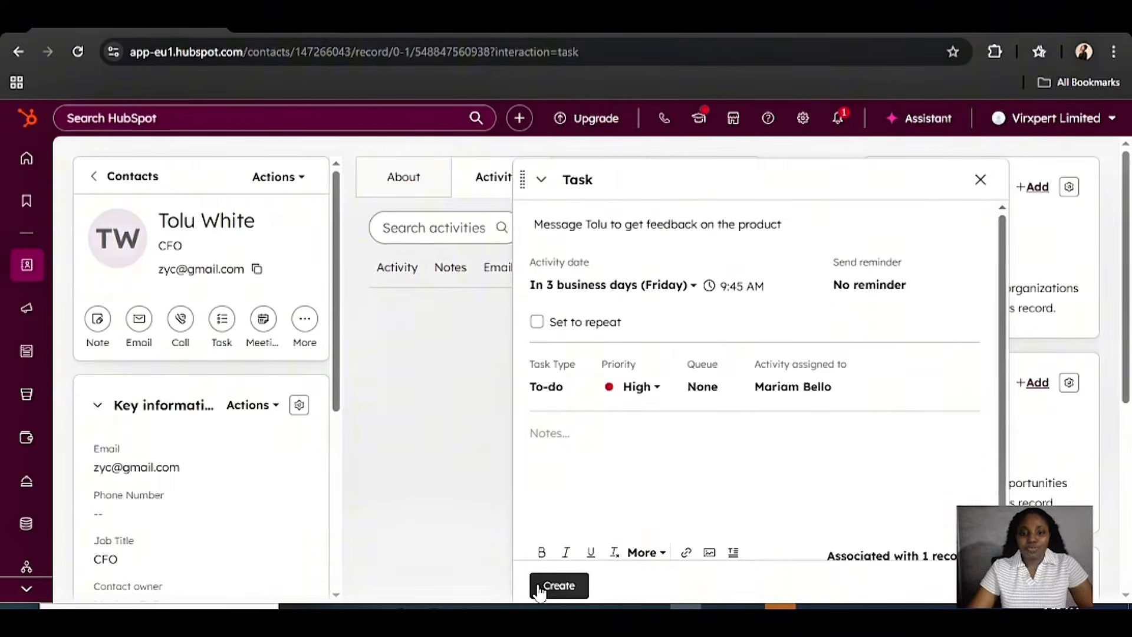
# Save the follow-up task, then view the contact's Notes feed
pyautogui.click(562, 588)
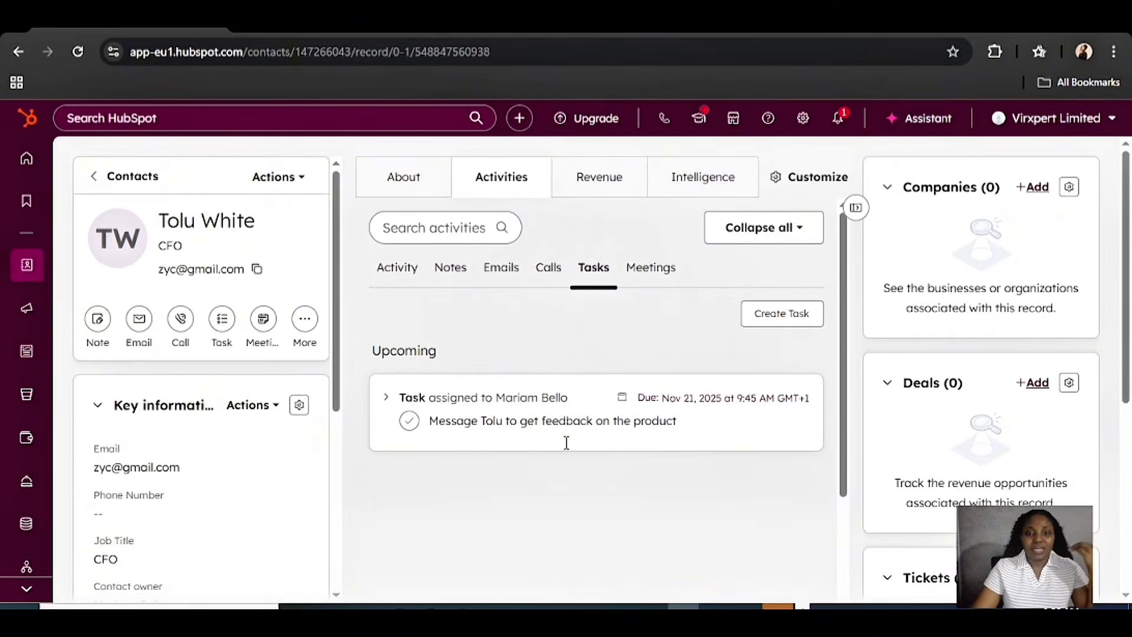
pyautogui.click(458, 278)
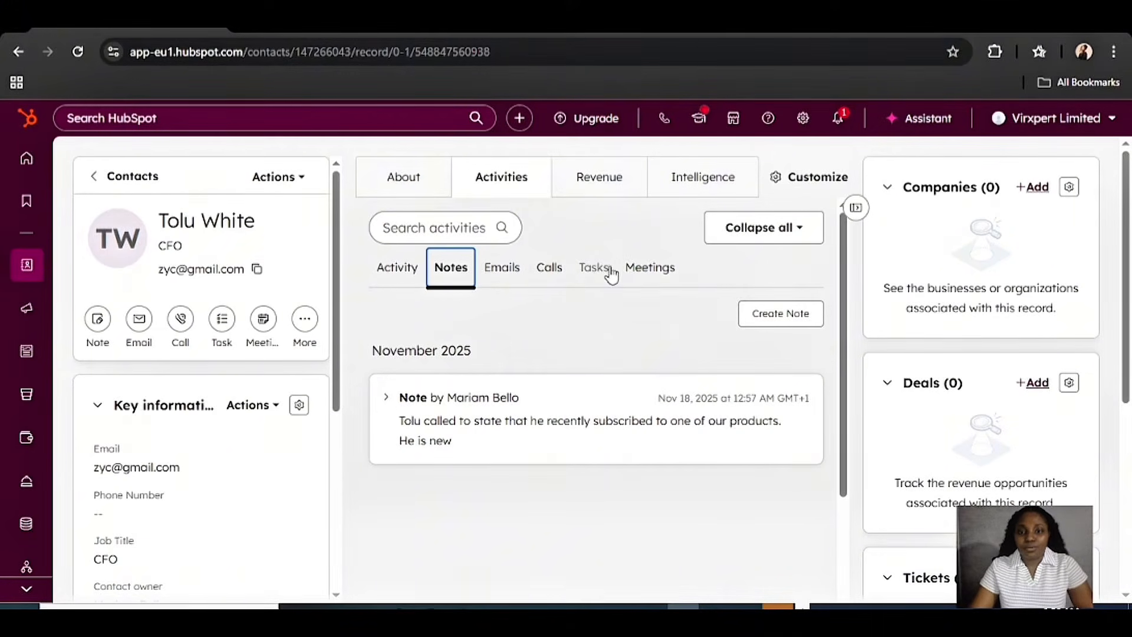
# Check the contact's Meetings tab, then go back to the New customers contacts list
pyautogui.click(648, 271)
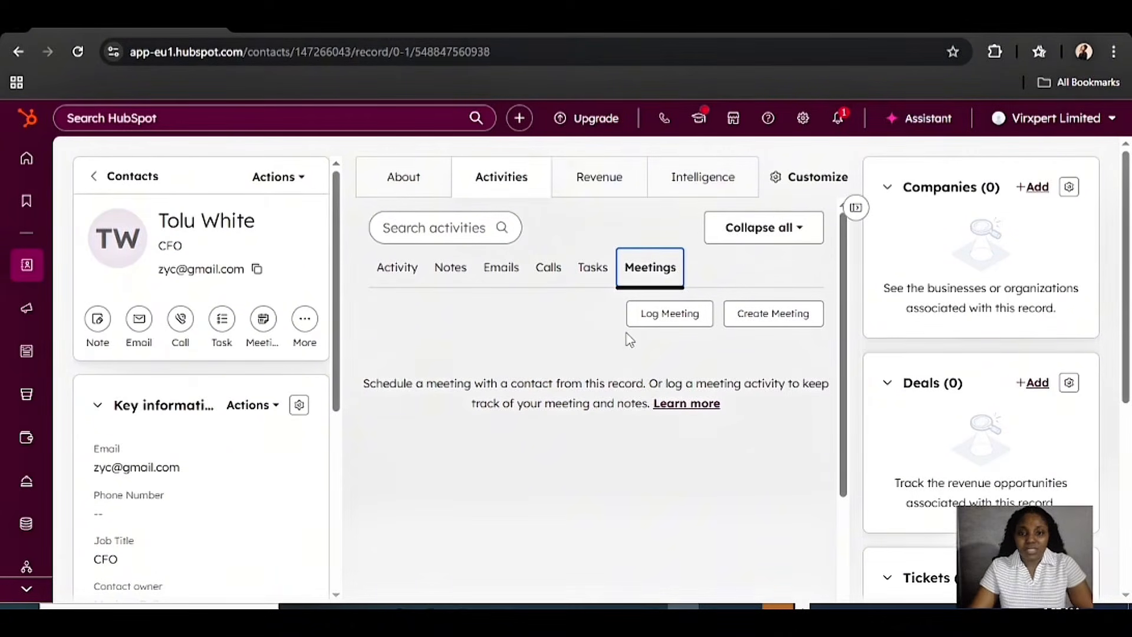
pyautogui.click(95, 180)
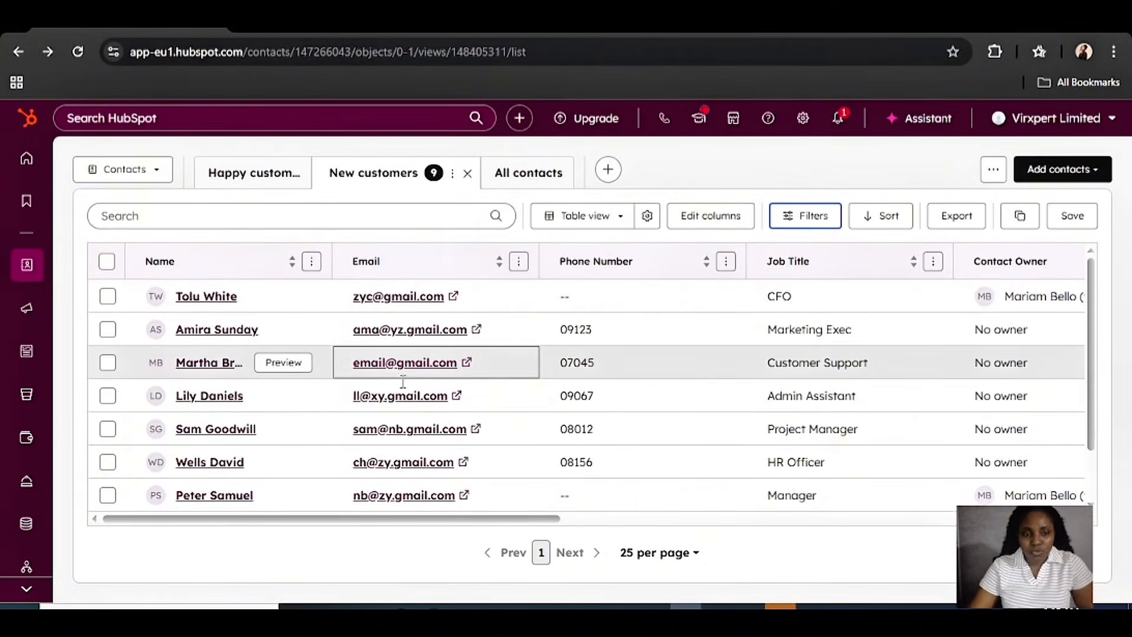
# Search the contacts list by first name and open the matching Project Manager contact's record
pyautogui.click(187, 216)
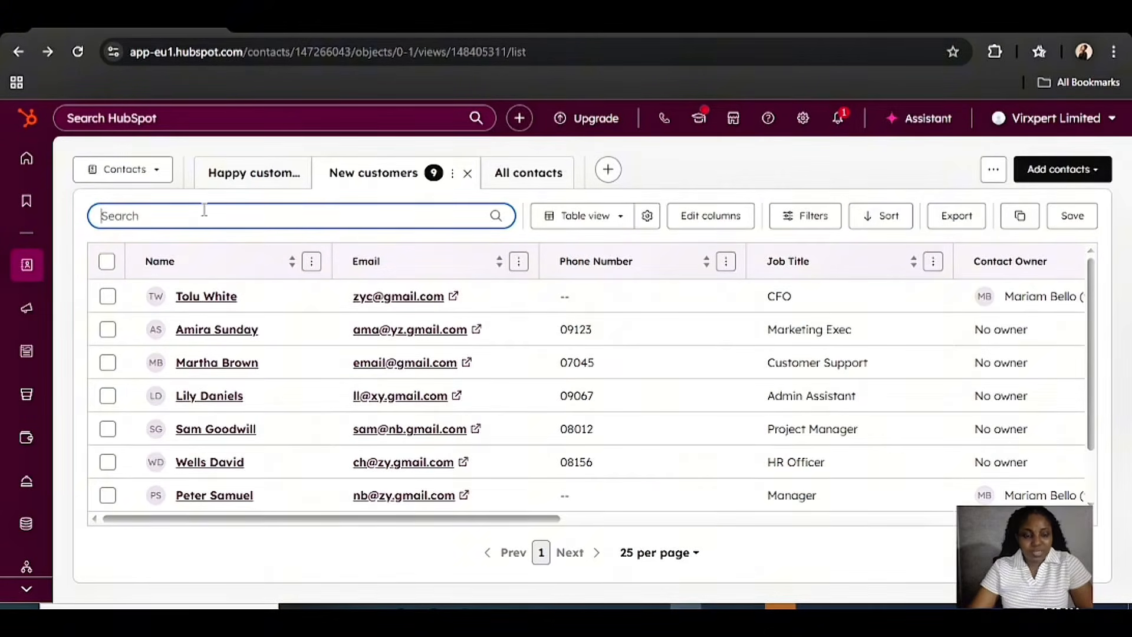
pyautogui.write('sam')
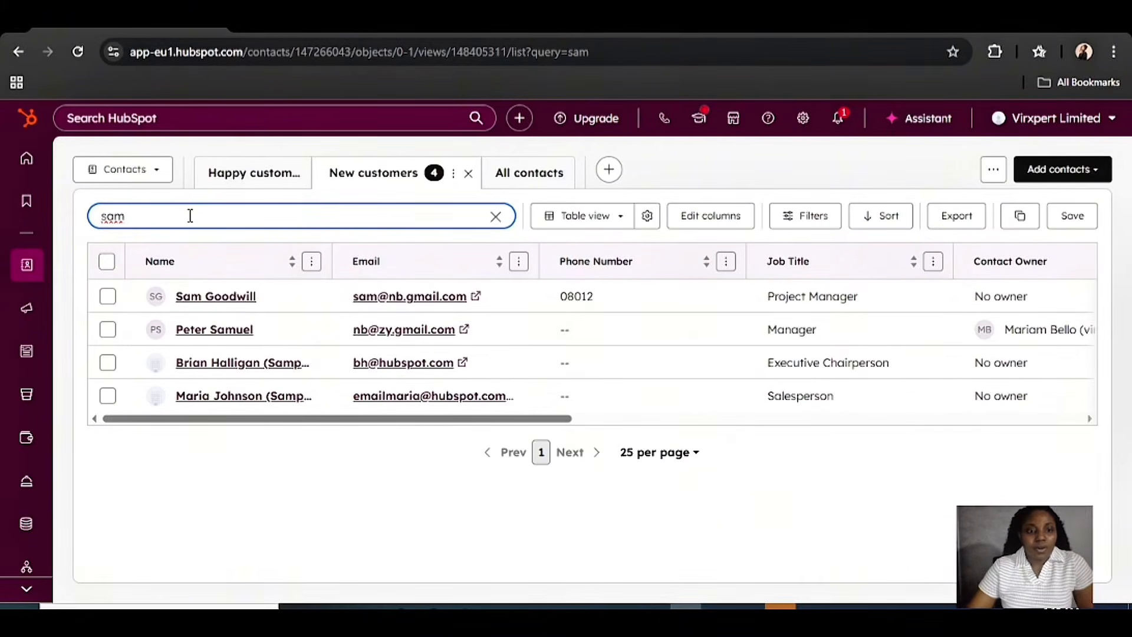
pyautogui.moveTo(289, 294)
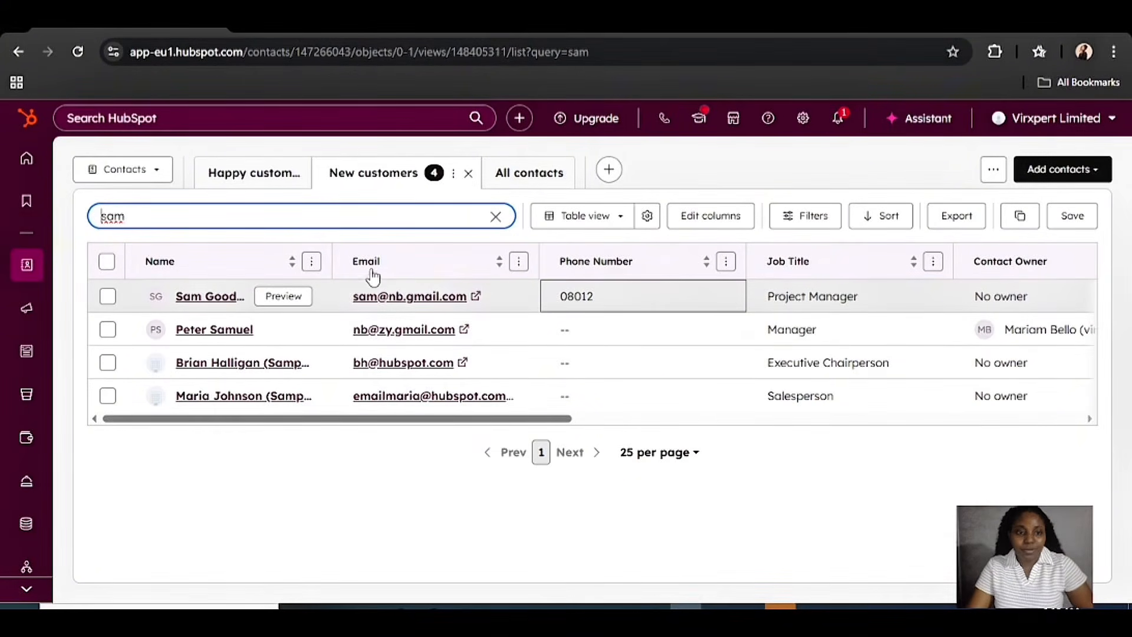
pyautogui.click(214, 299)
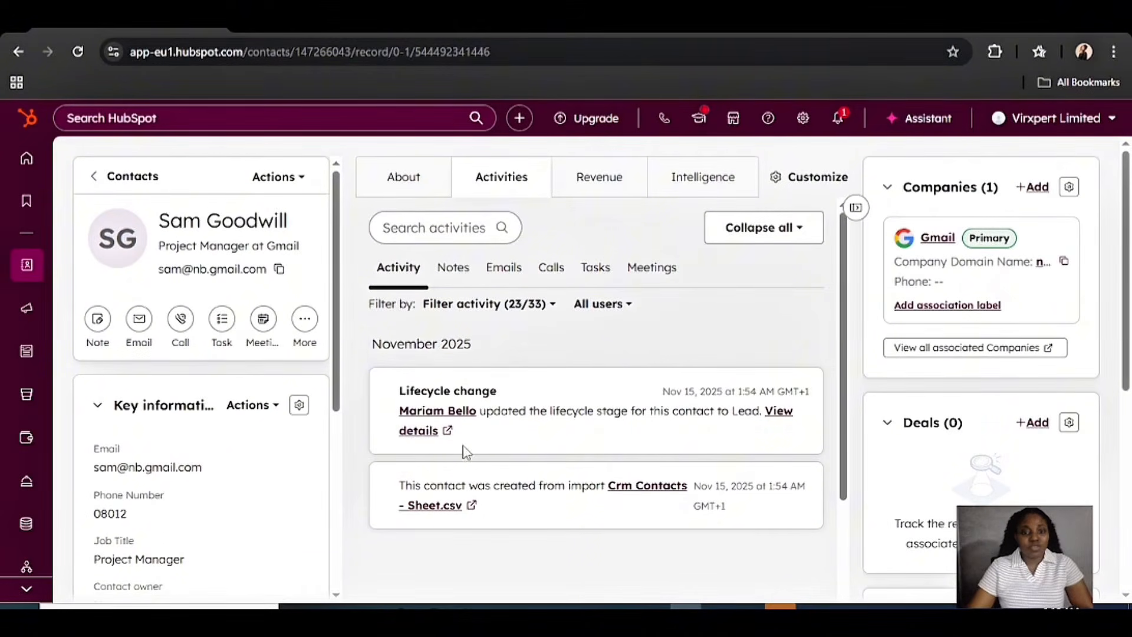
# Dismiss the promo popup and start a blank note from the Project Manager contact's Notes tab
pyautogui.click(1093, 368)
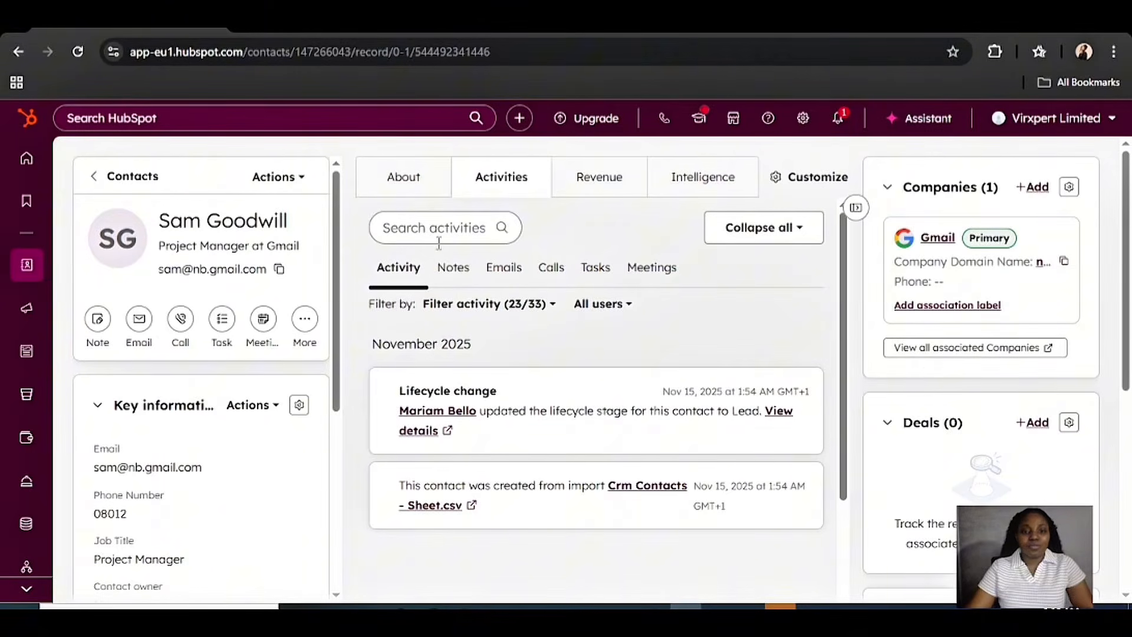
pyautogui.click(451, 268)
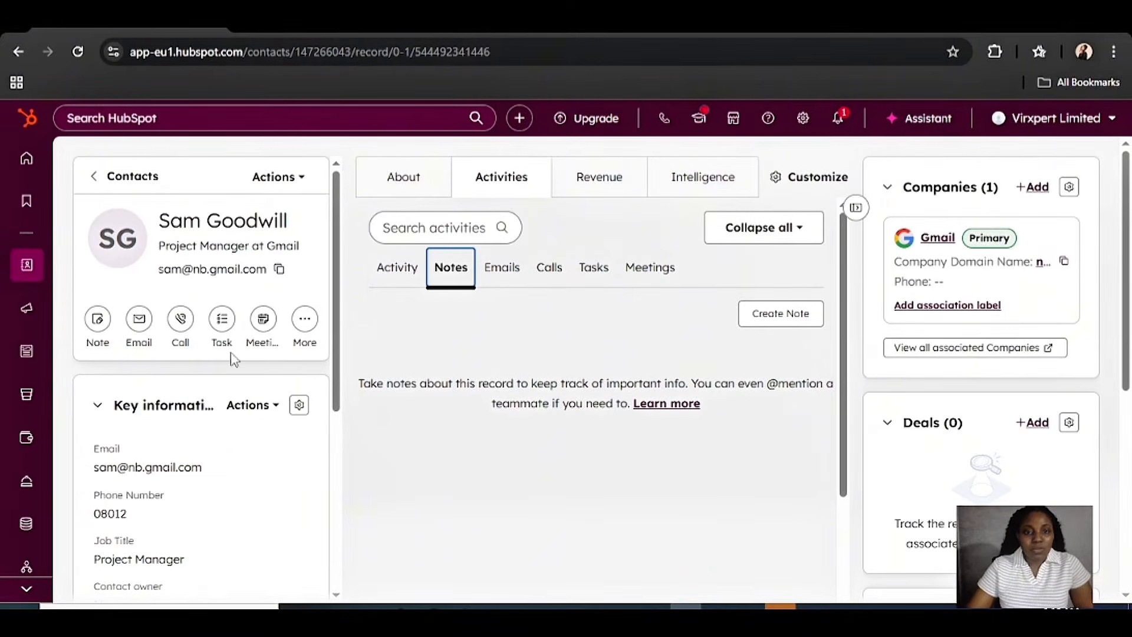
pyautogui.click(98, 332)
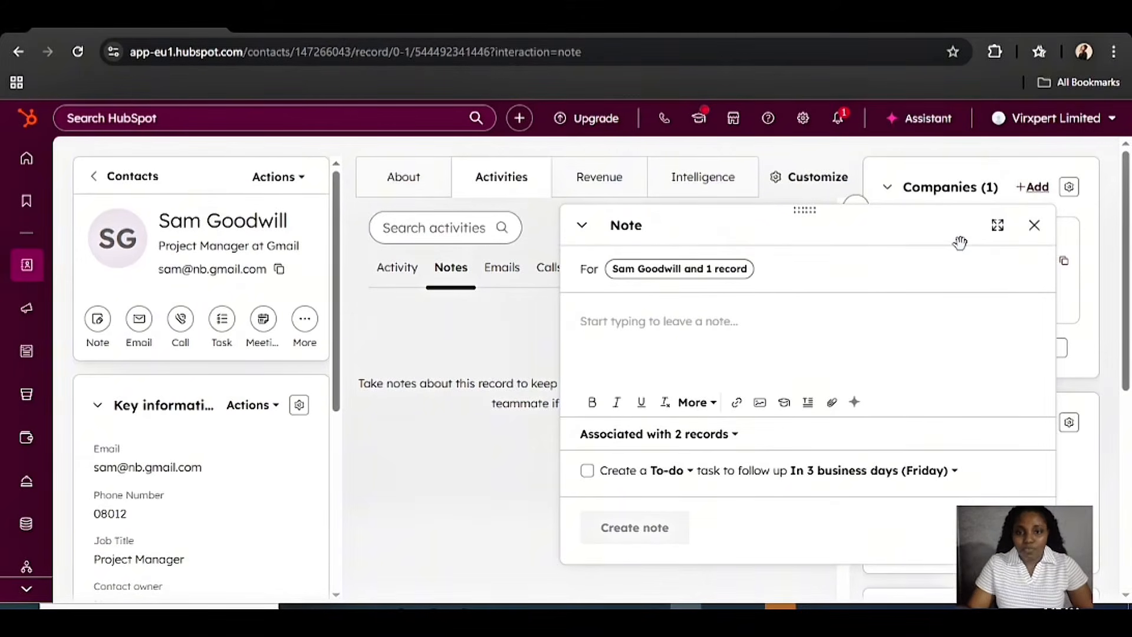
# Discard the empty note and go back to the name-filtered New customers list of 4 contacts
pyautogui.click(1035, 228)
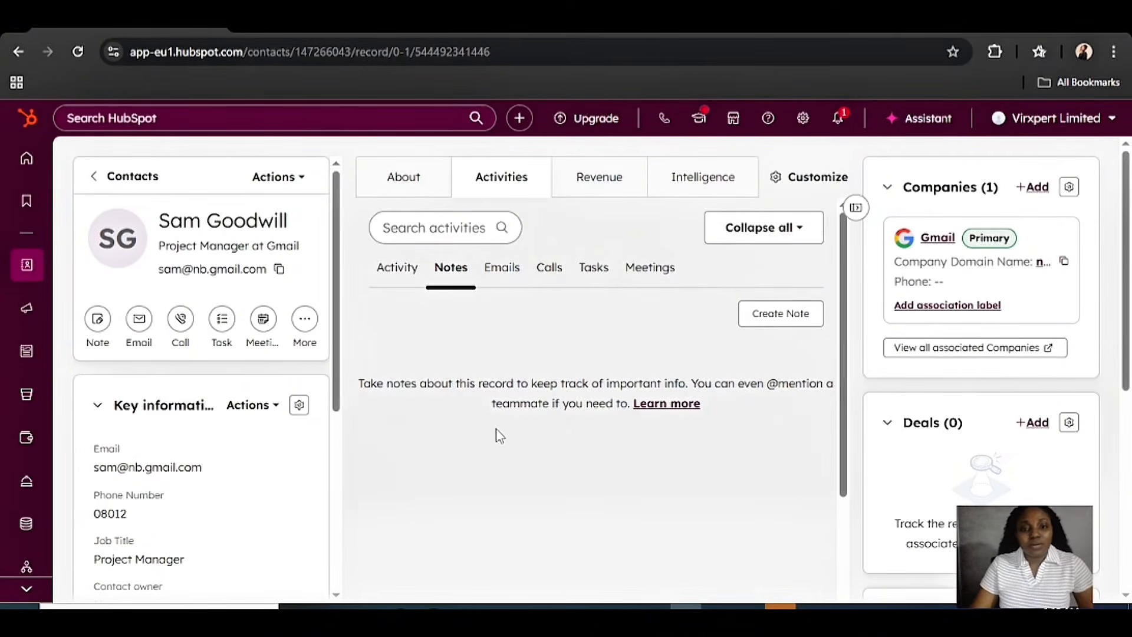
pyautogui.click(94, 180)
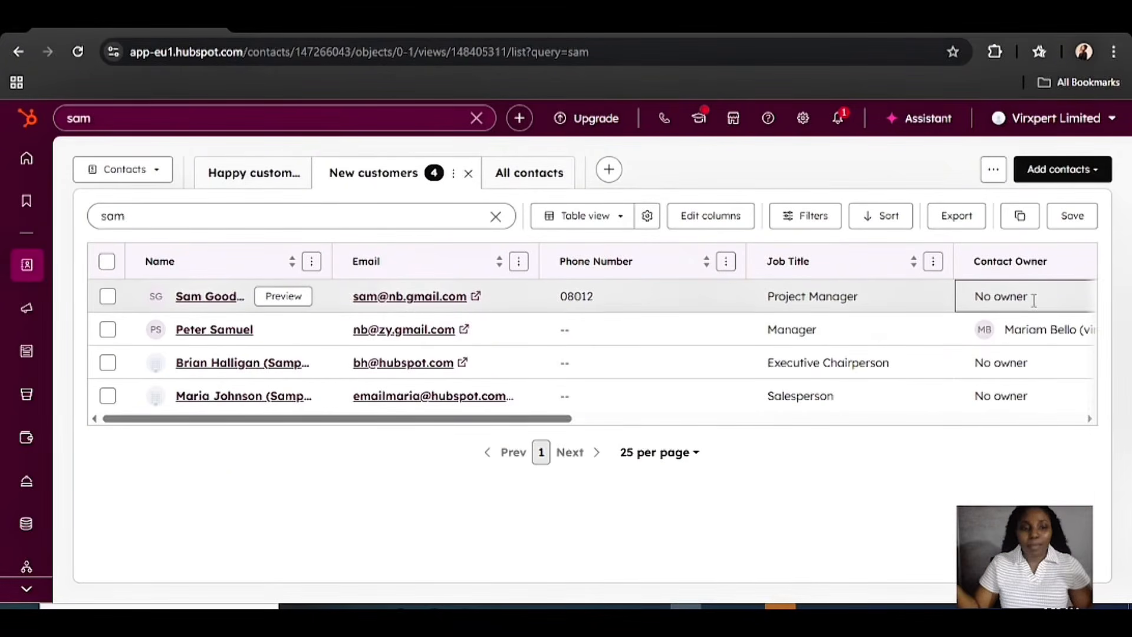
# Show the bookmarks flyout from the left sidebar, confirming no bookmarks exist yet
pyautogui.moveTo(26, 204)
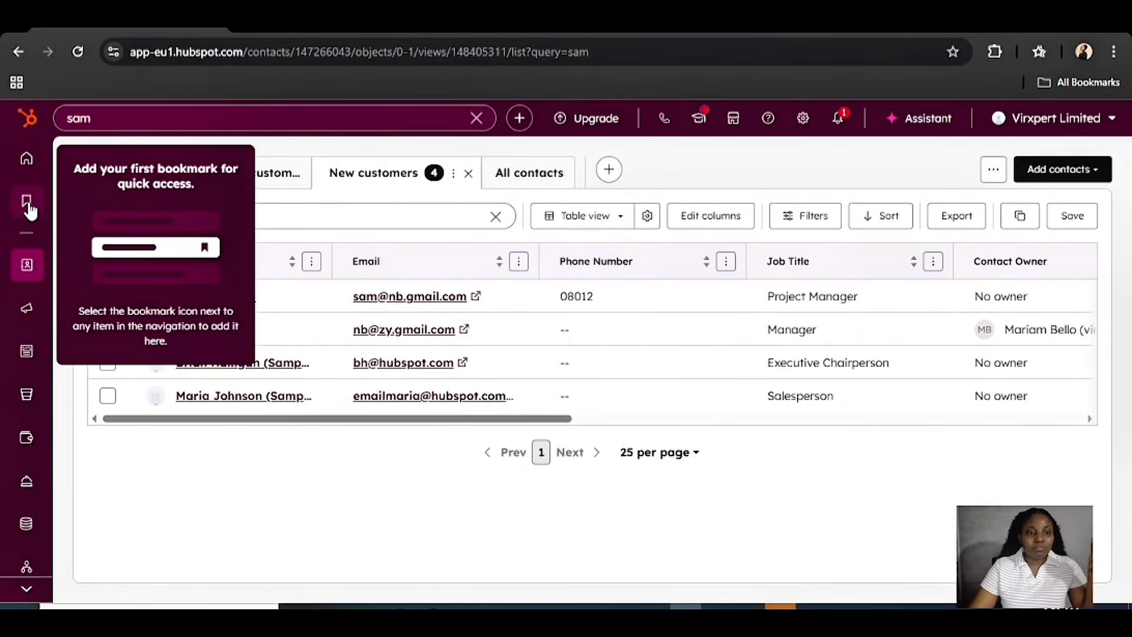
pyautogui.moveTo(26, 262)
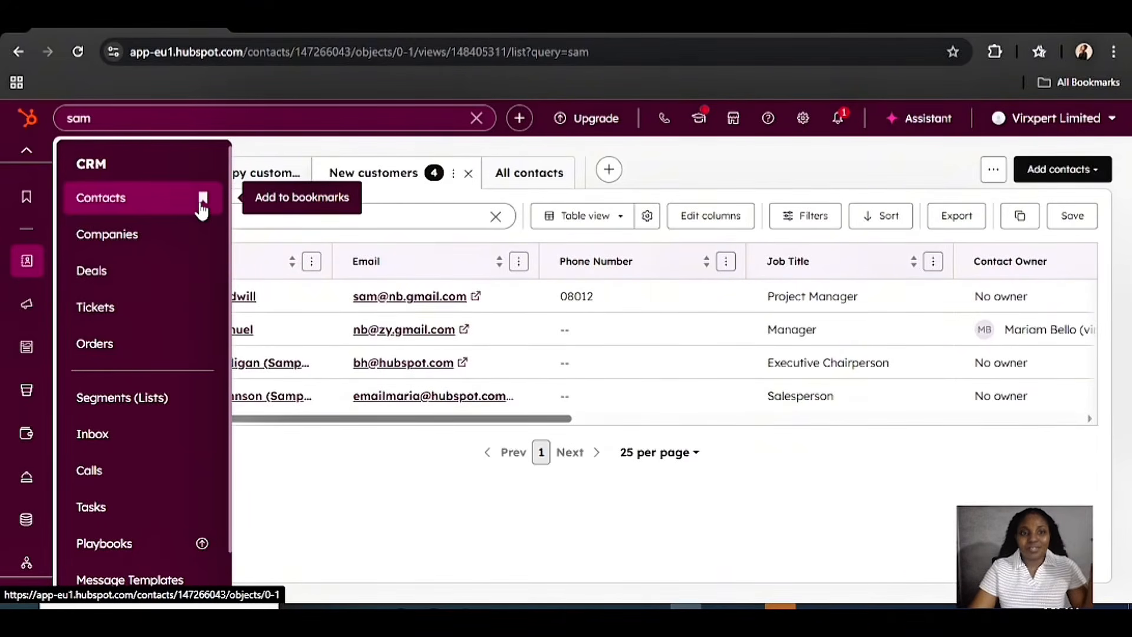
pyautogui.click(202, 201)
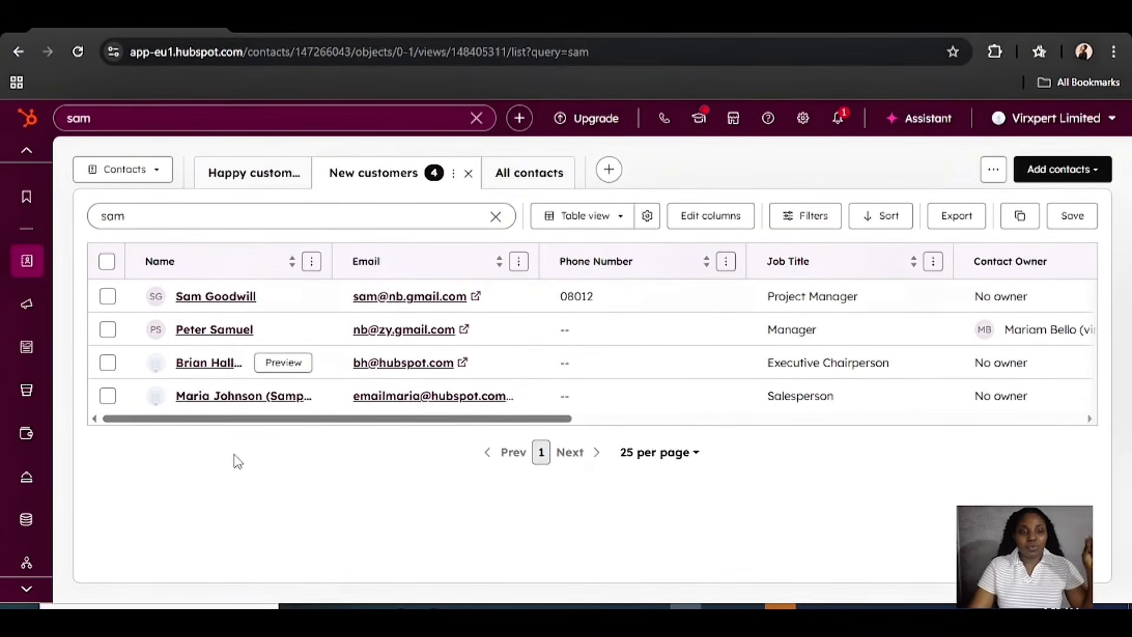
pyautogui.moveTo(28, 226)
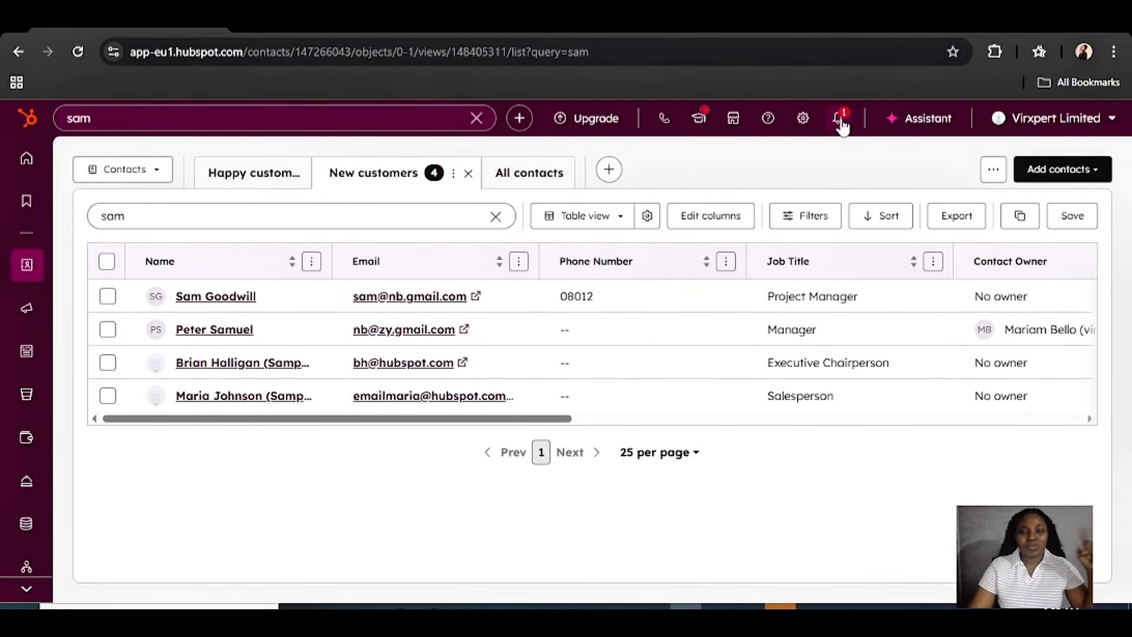
pyautogui.moveTo(26, 307)
pyautogui.moveTo(27, 264)
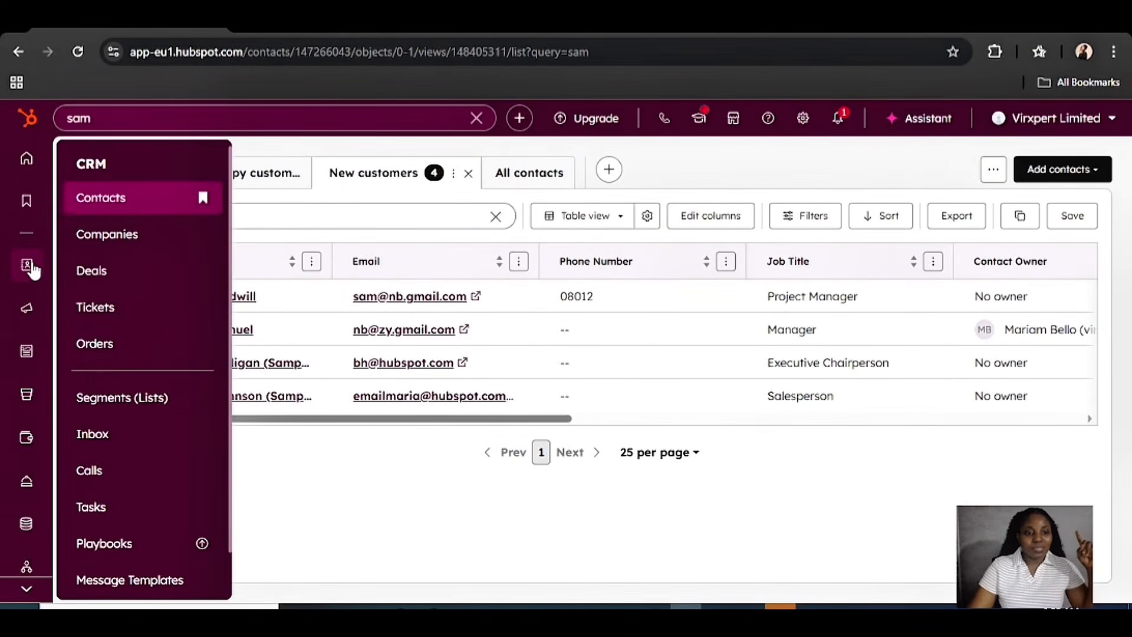
# Go to the Tasks list showing the product-feedback follow-up task and focus its title search box
pyautogui.click(100, 511)
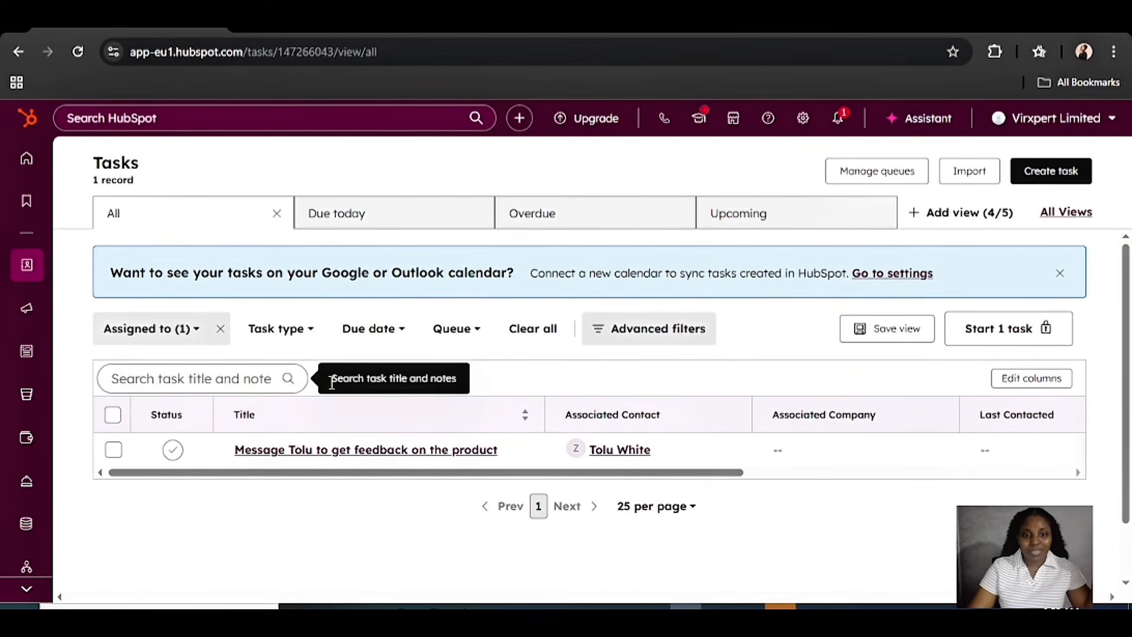
pyautogui.click(241, 380)
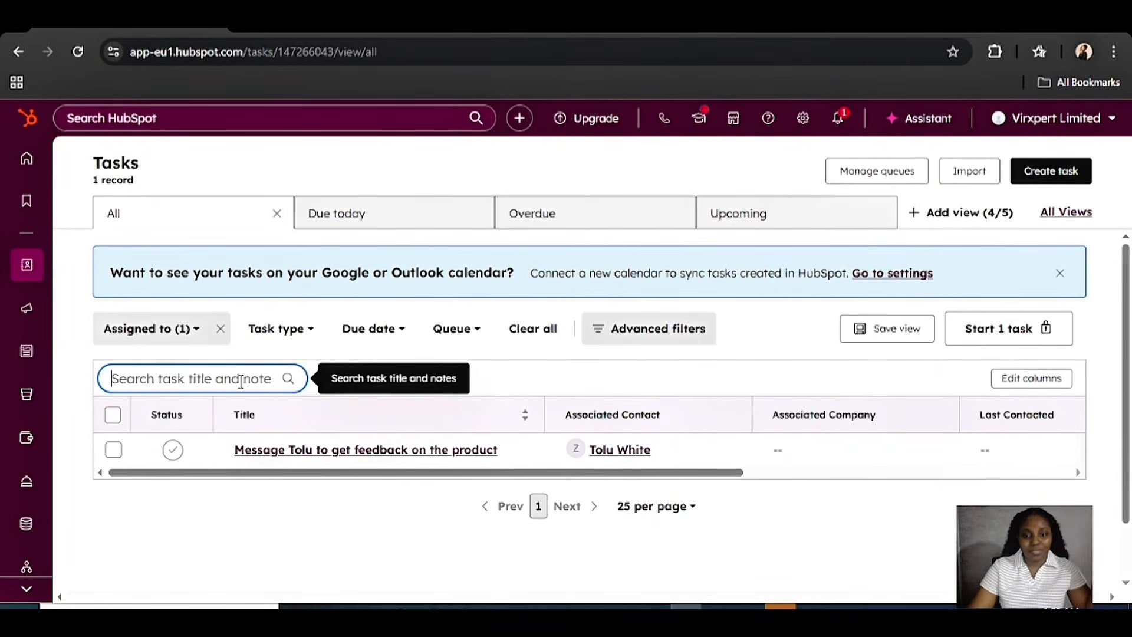